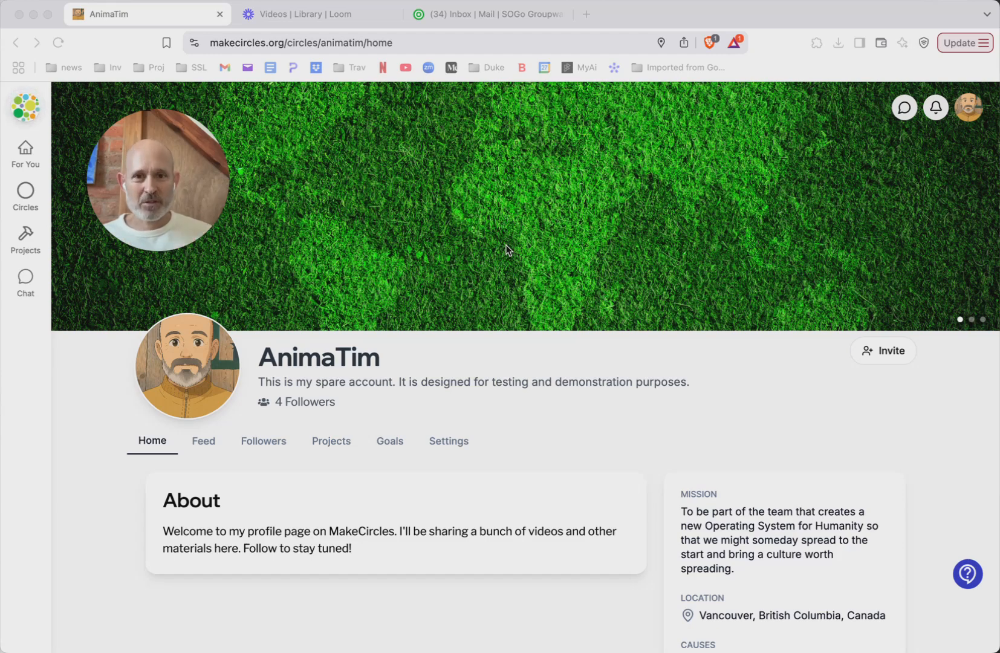
Start a new project in the circle's projects and name it "MakeCircles 101 Tutorials"
scroll(507, 250, down, 1)
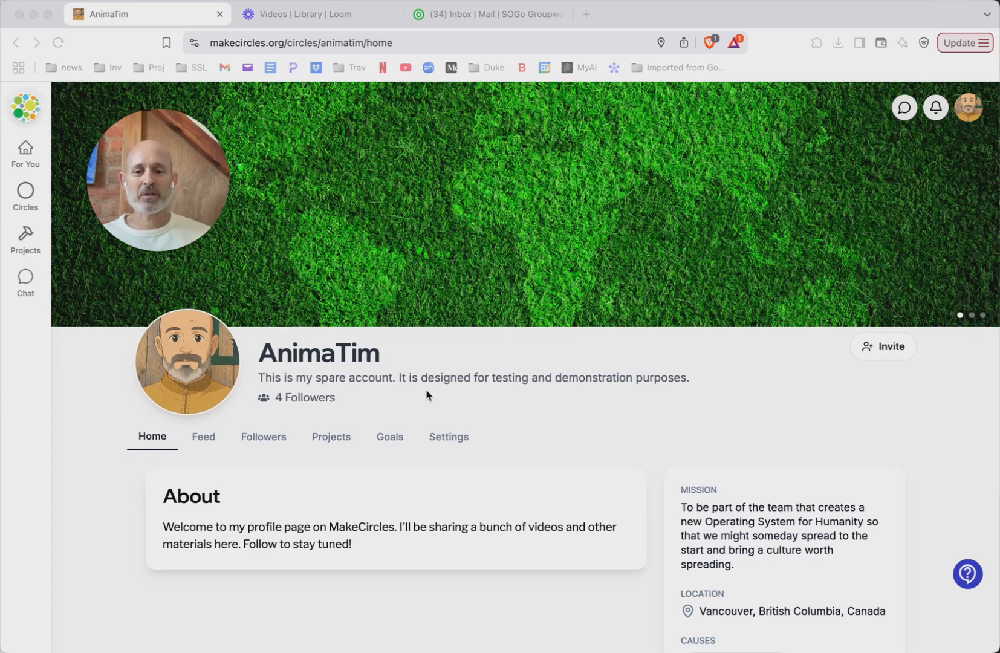
click(337, 440)
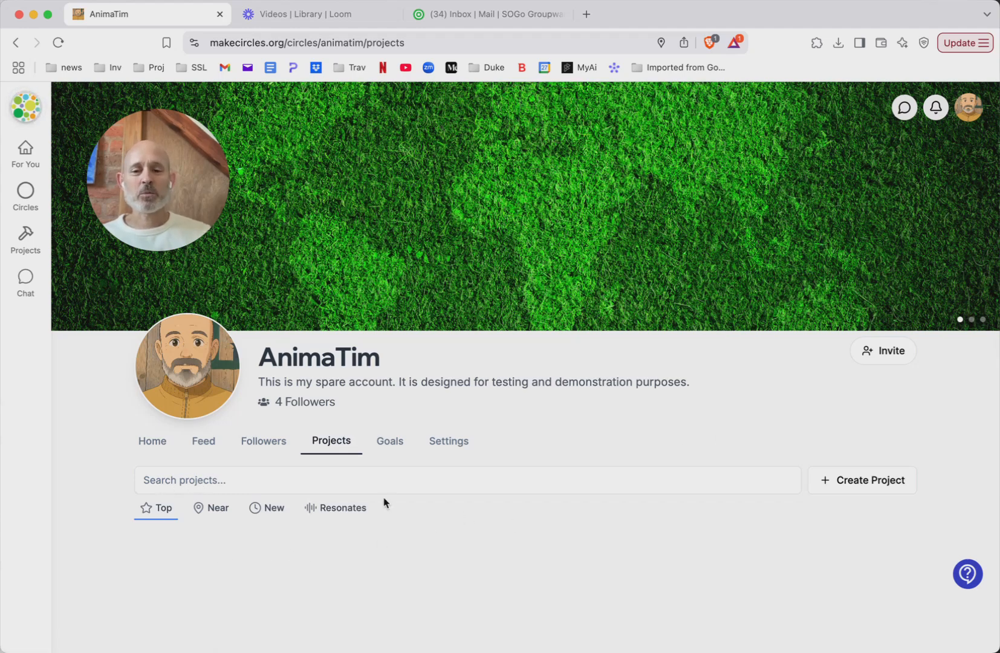
click(860, 489)
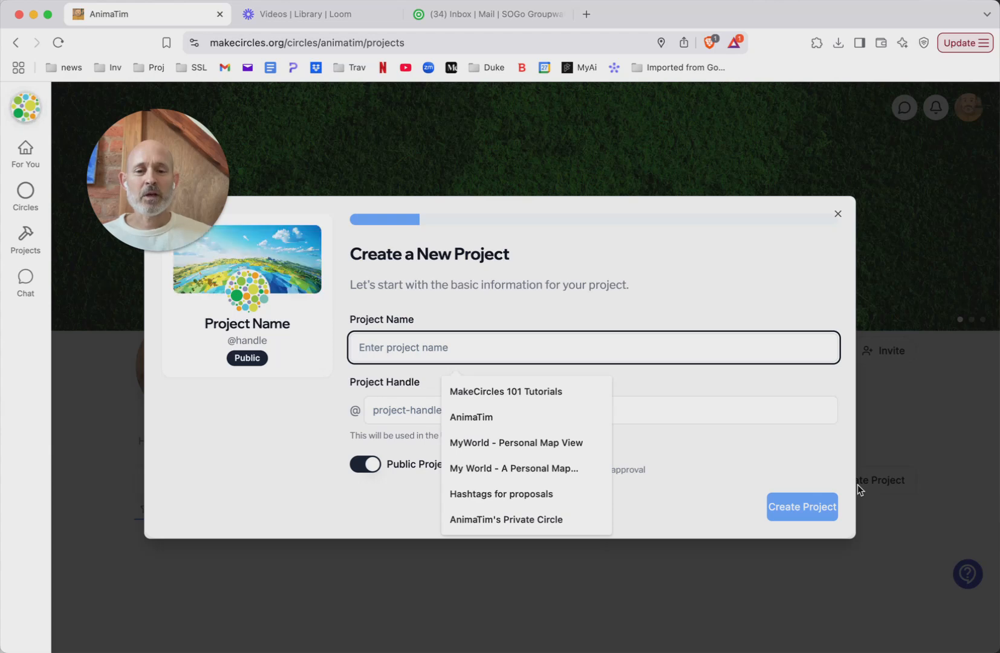
click(552, 398)
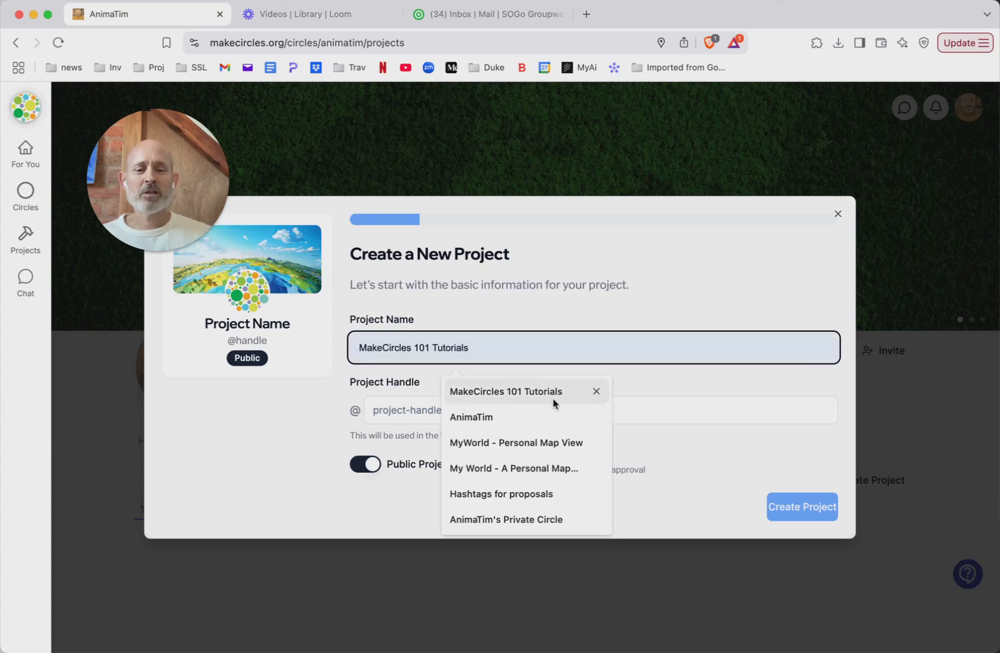
click(510, 398)
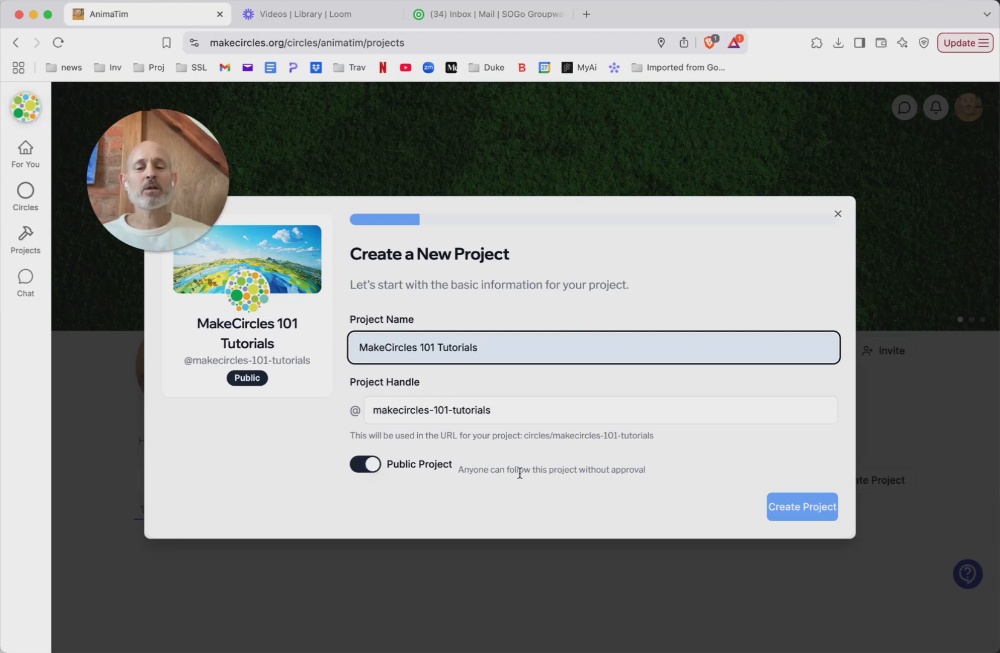
Switch the project to private and back to public, and create it as a public project
click(364, 470)
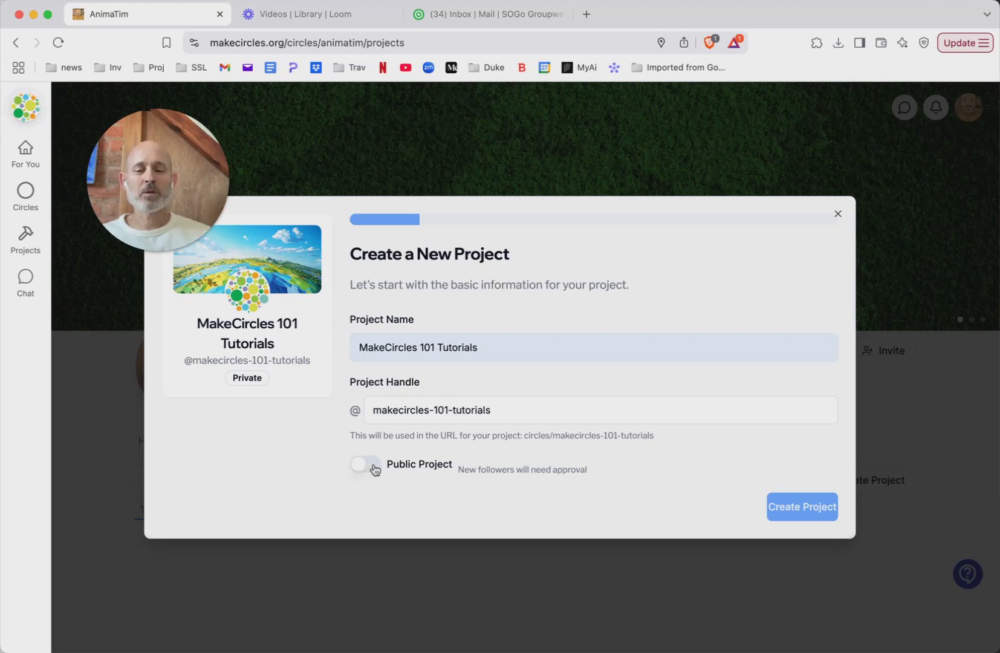
click(375, 470)
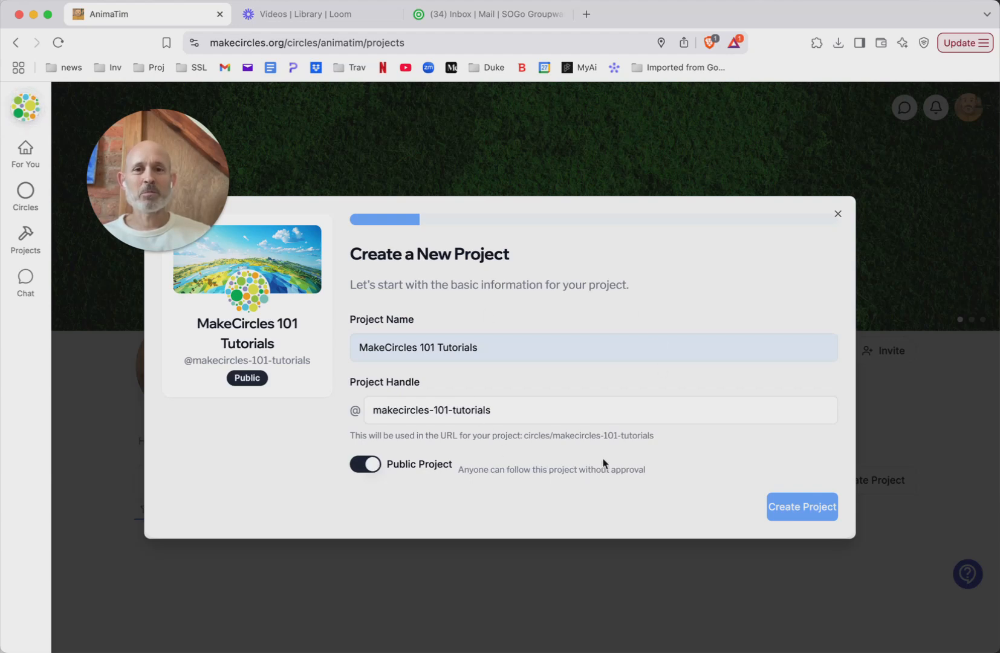
click(809, 513)
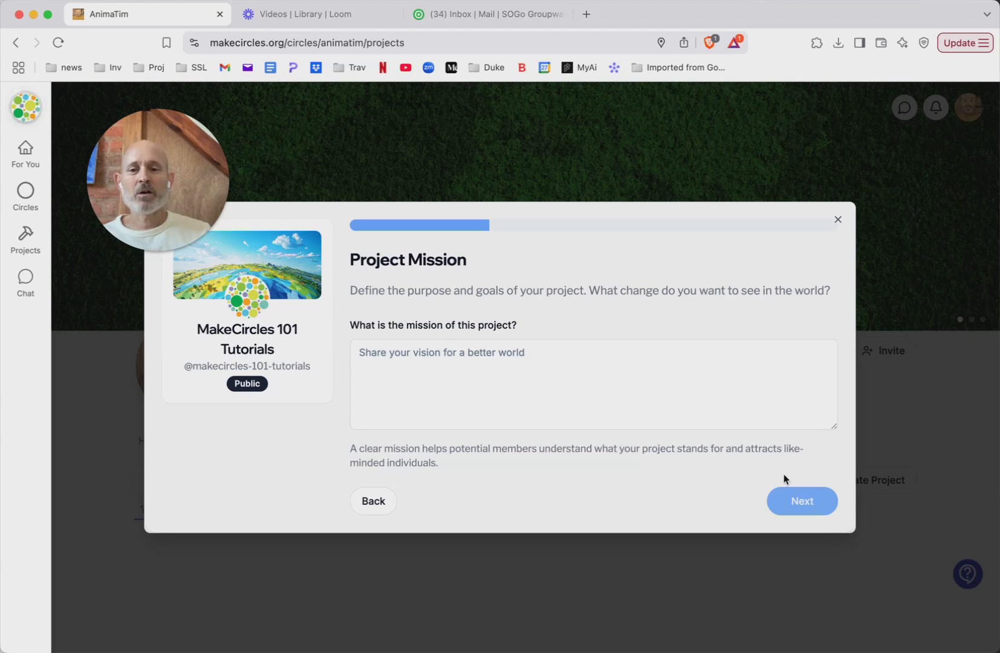
Enter the project mission "To tach the masses how to use MakeCircles to improve the world." and continue to the project profile
click(562, 364)
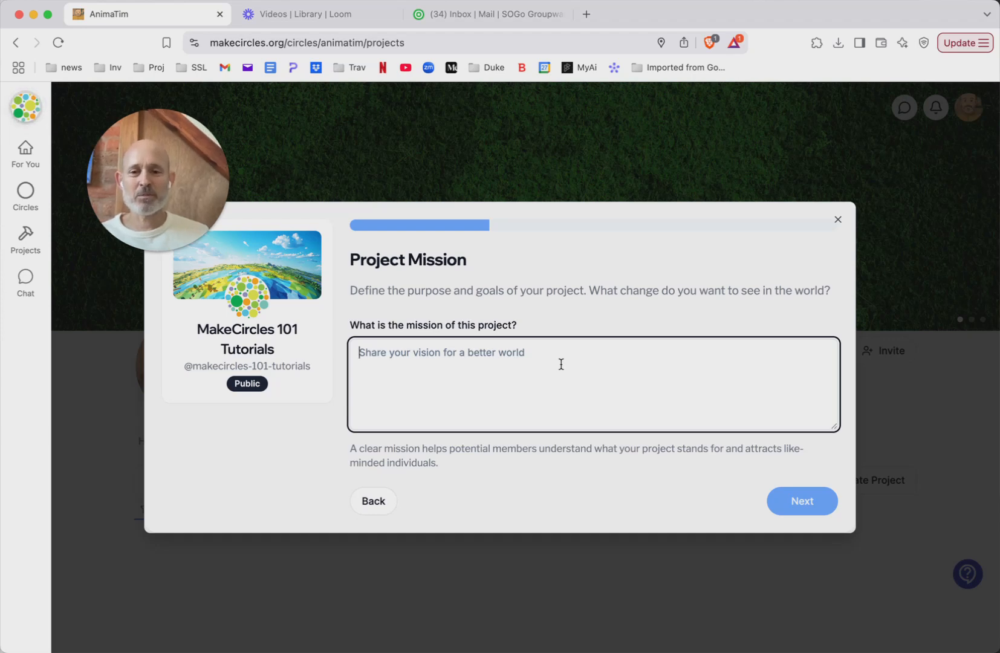
text(To )
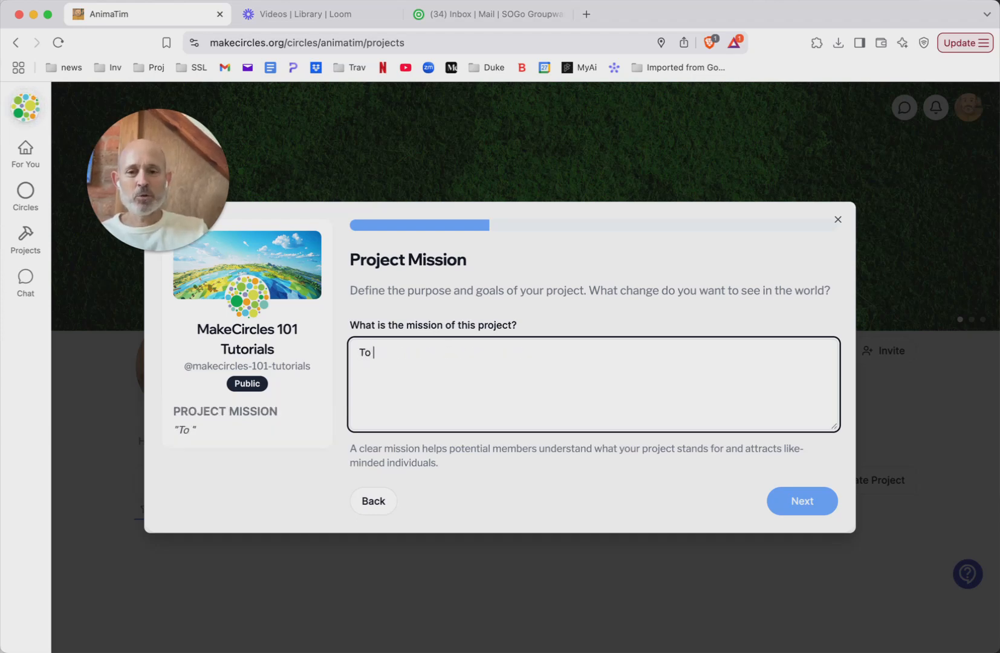
text(tach the m)
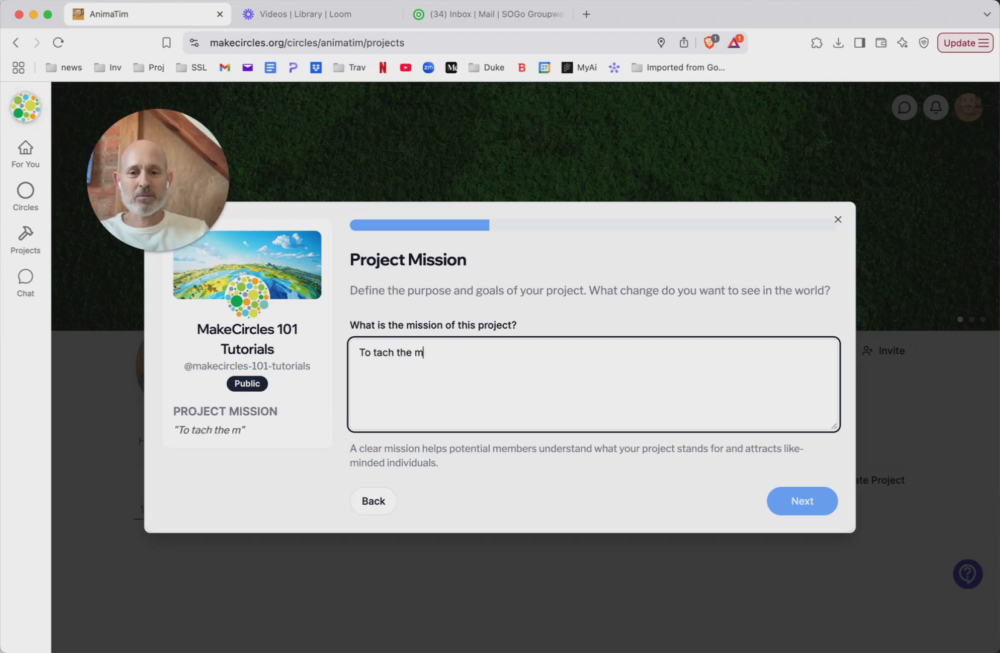
text(asses )
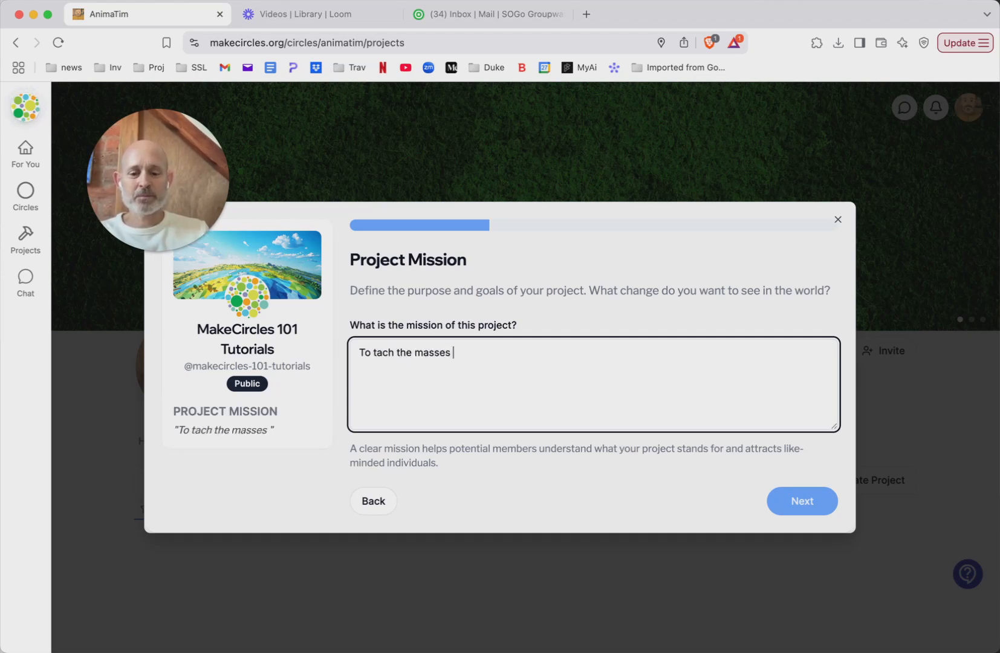
text(how to us)
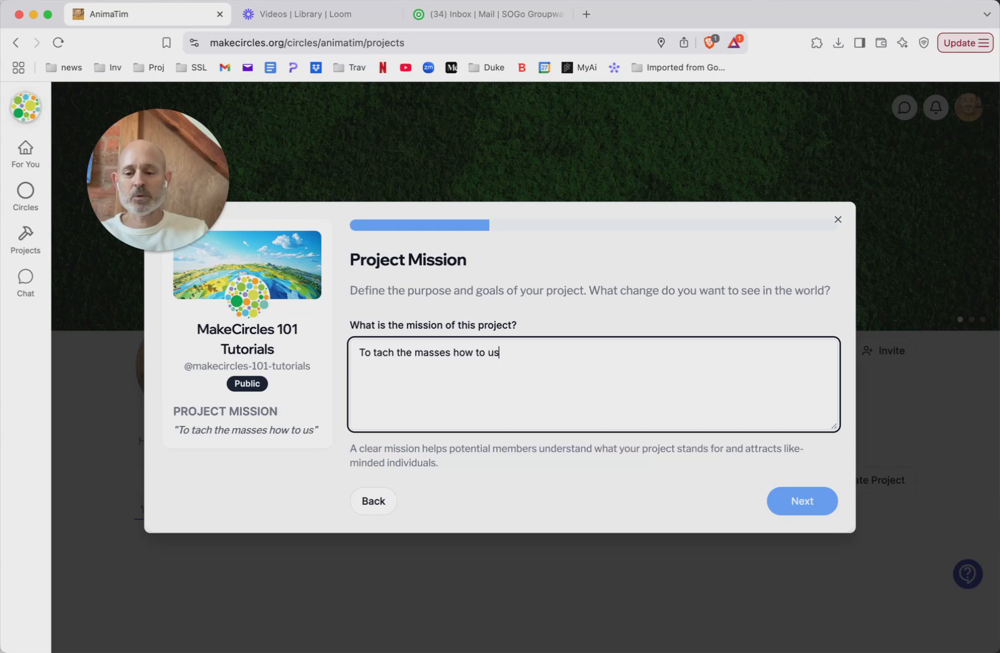
text(e MakeC)
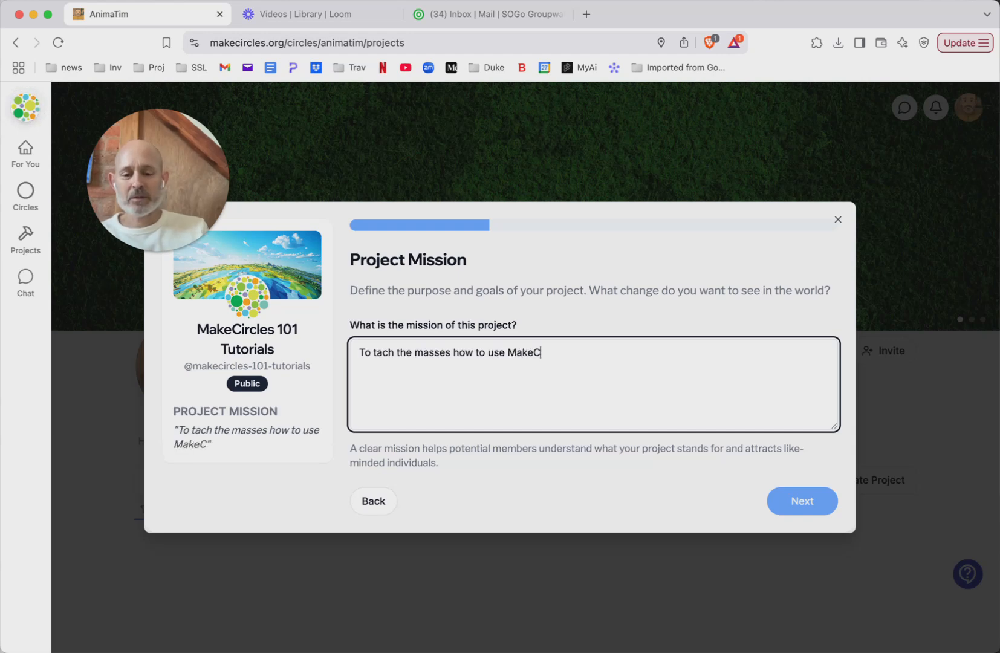
text(ircles to )
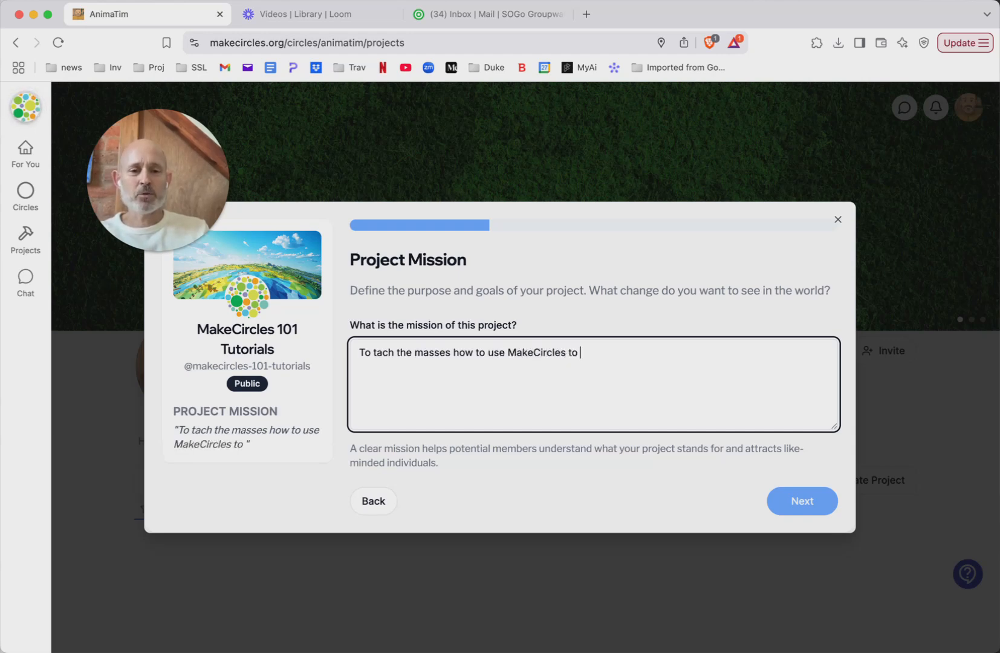
text(improve th)
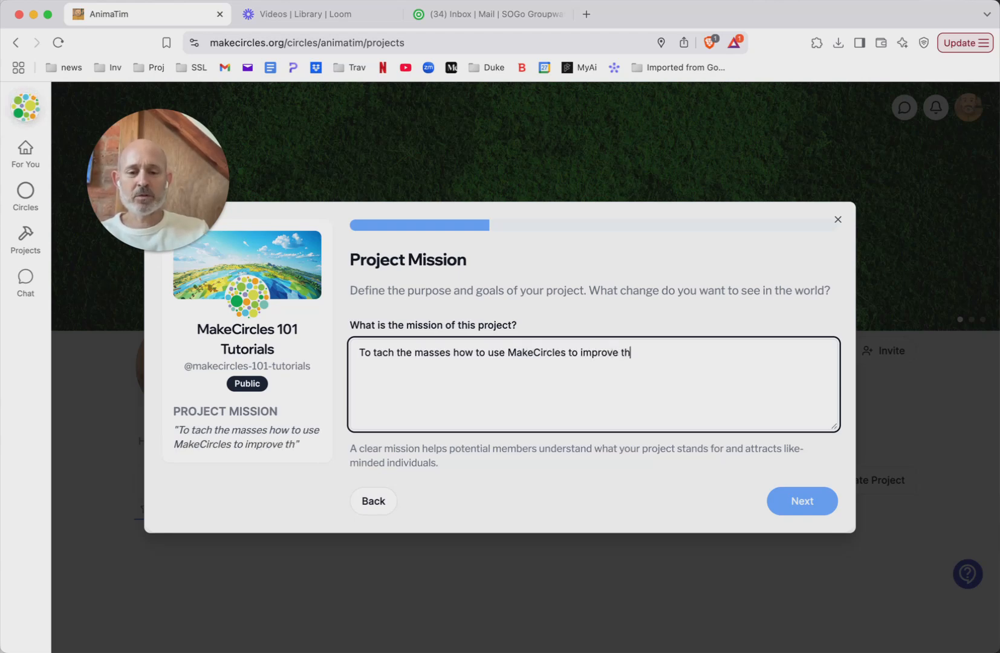
text(e world.)
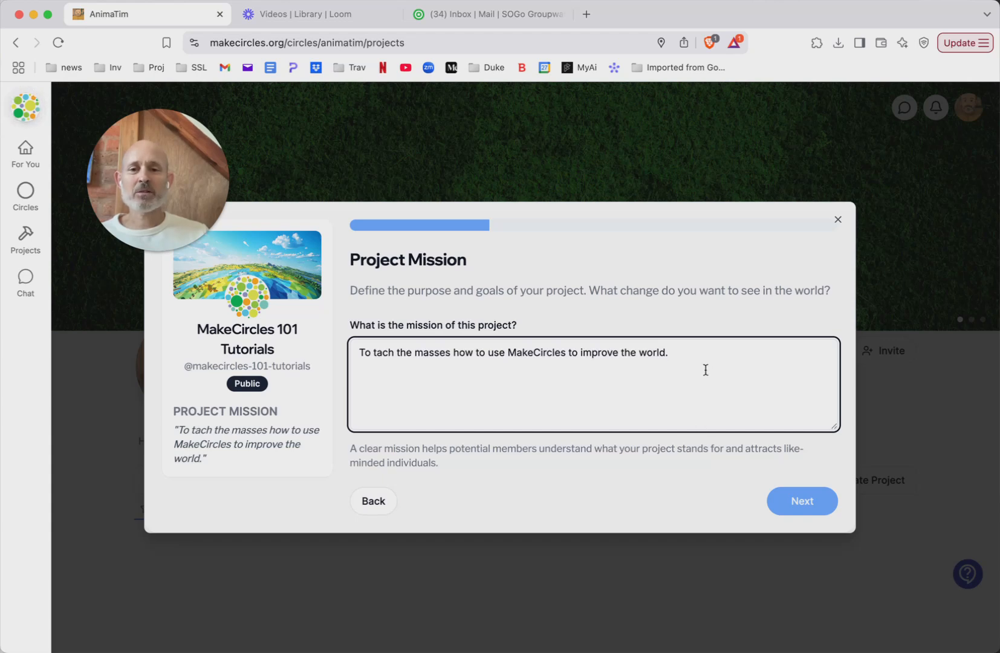
click(812, 507)
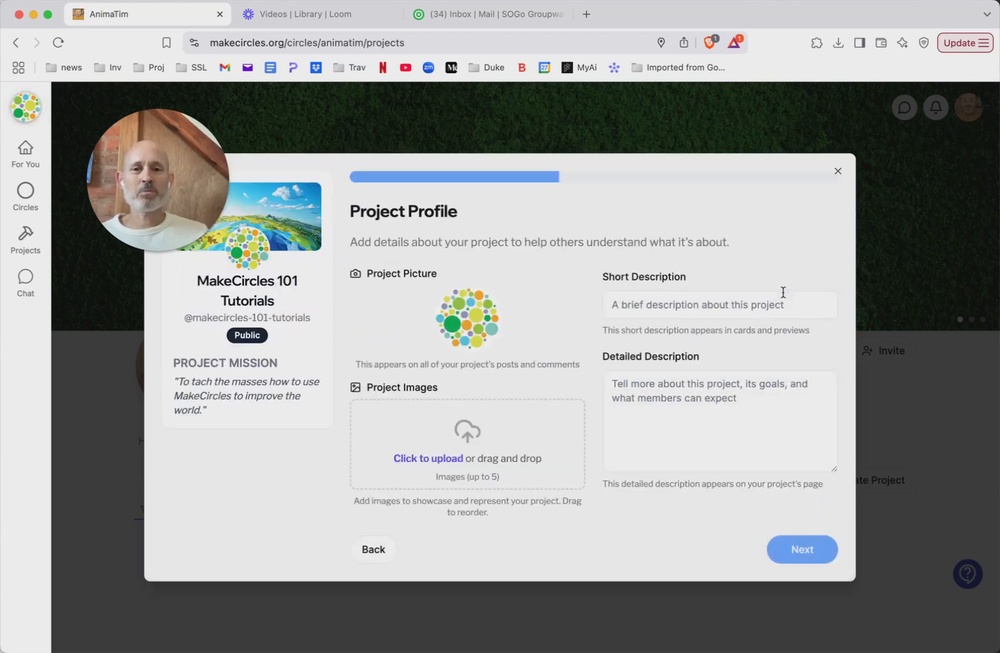
Set the project picture to the "MakeCircles Profile pic" file and upload "MakeCircles academy.png" as a project image
mouse_move(464, 310)
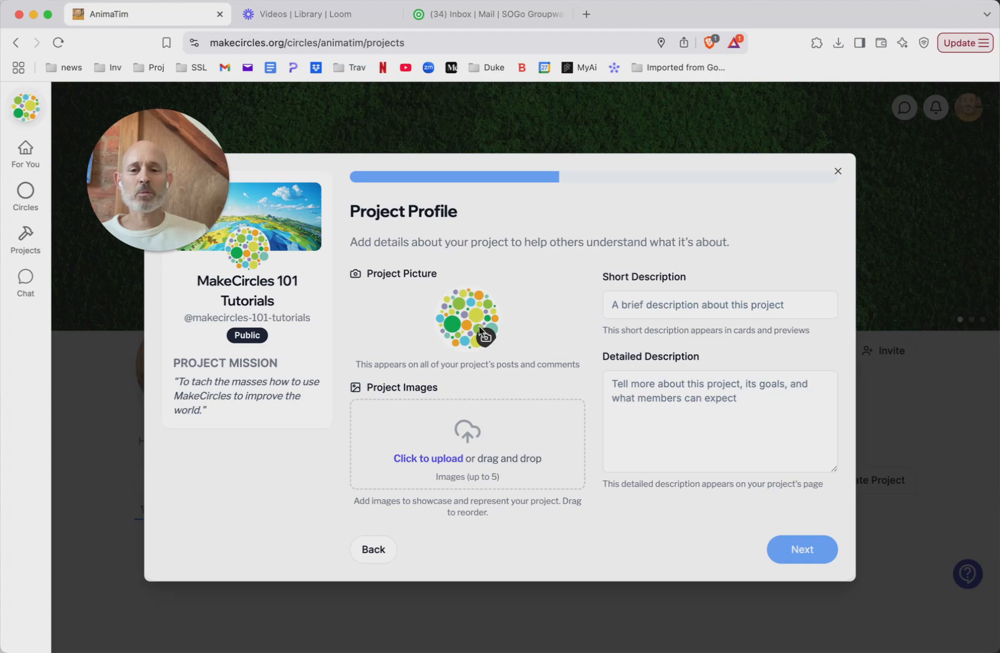
click(481, 330)
click(396, 304)
double_click(395, 304)
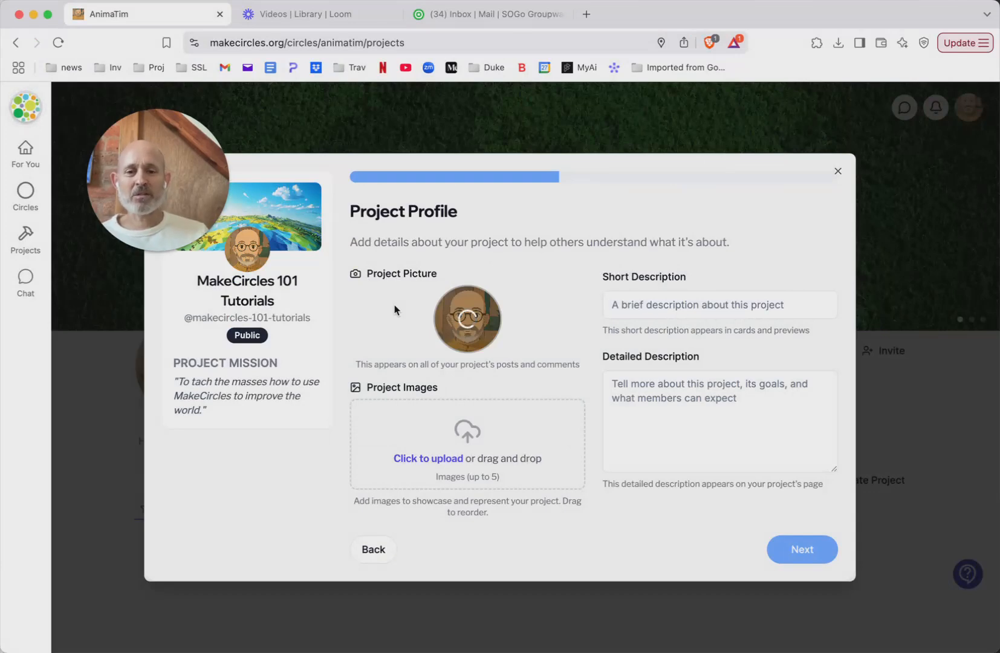
click(466, 438)
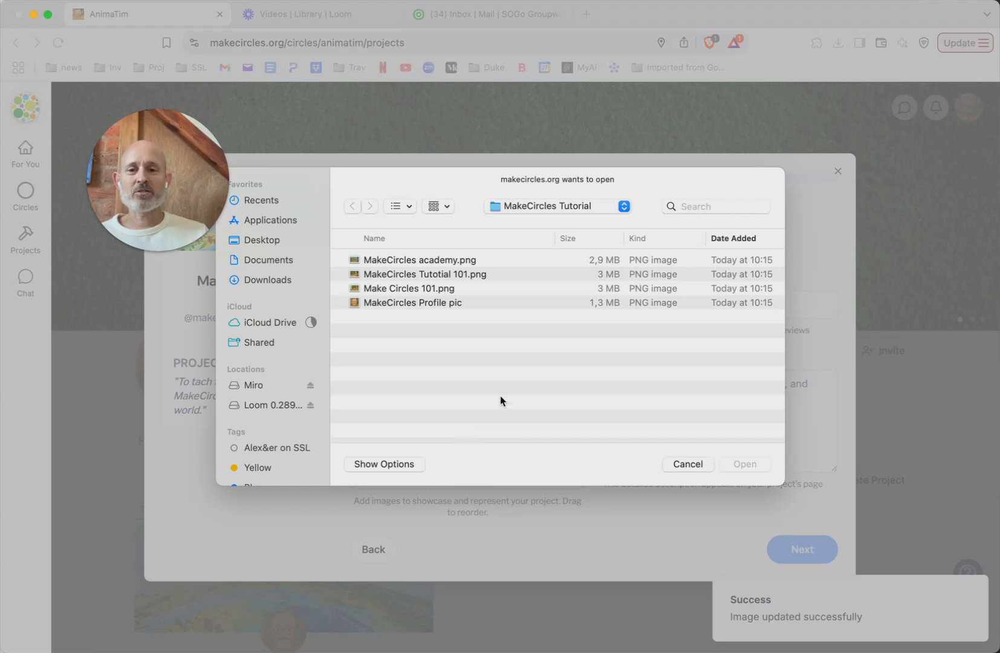
double_click(426, 260)
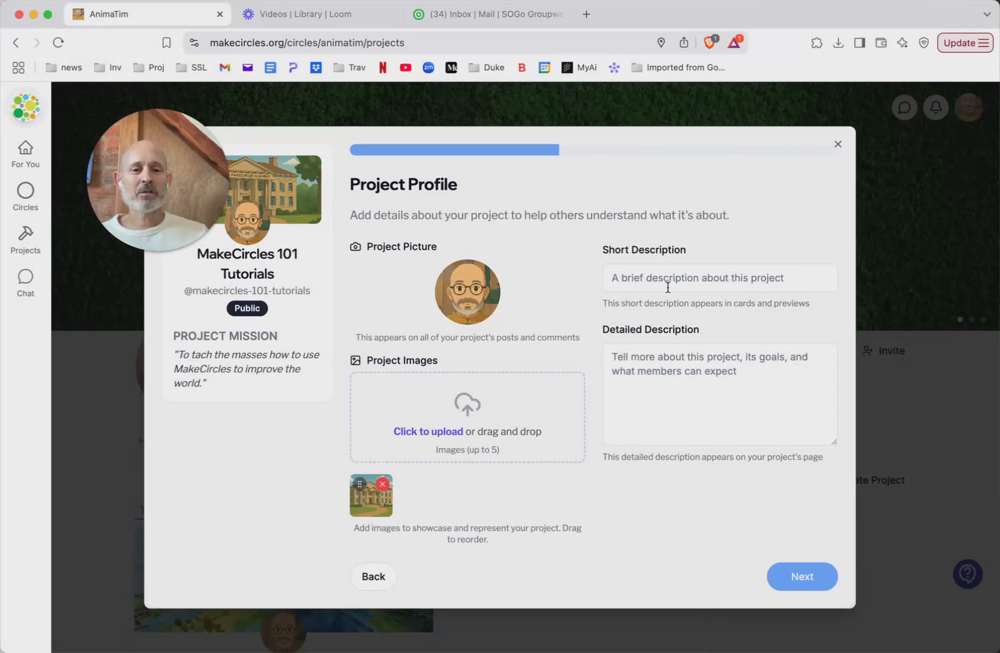
Set the short description to "This is a collection of tutorials" and begin the detailed description with "Welcome to MakeCircles tutarial circle."
click(656, 271)
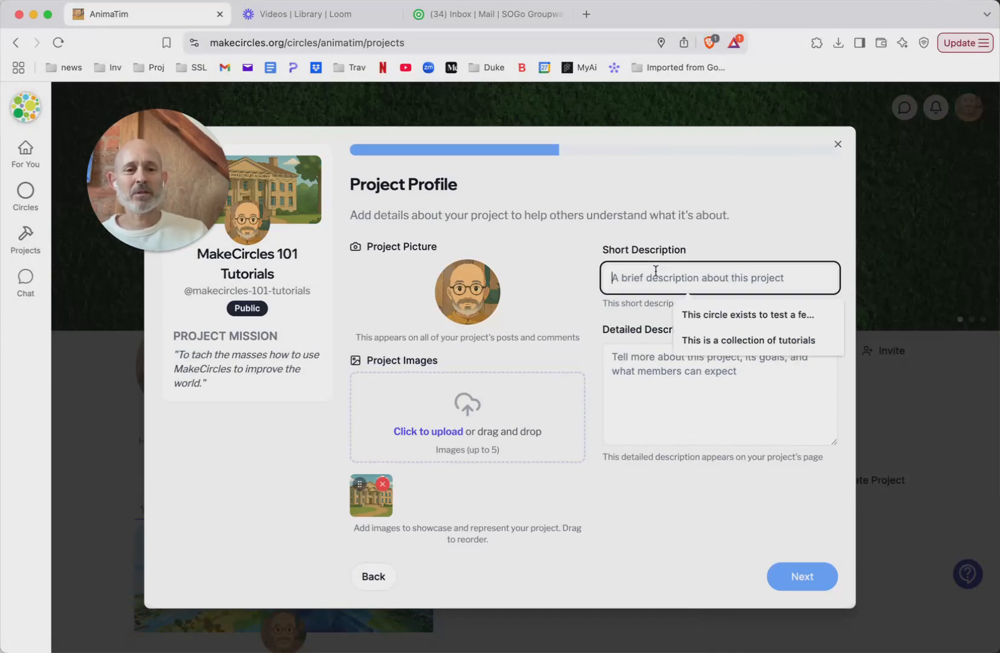
click(701, 340)
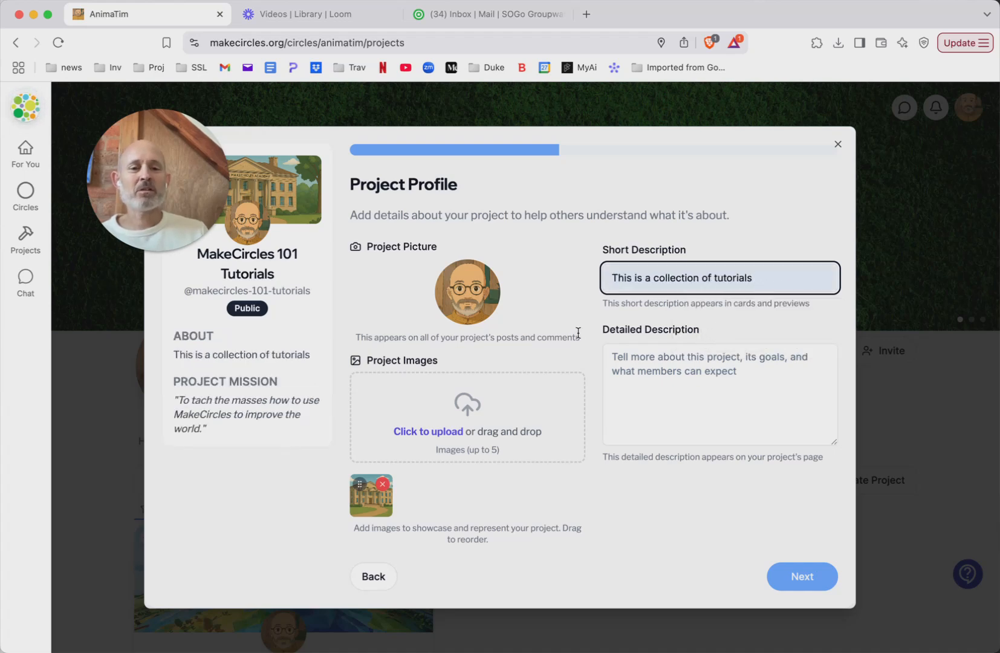
click(667, 379)
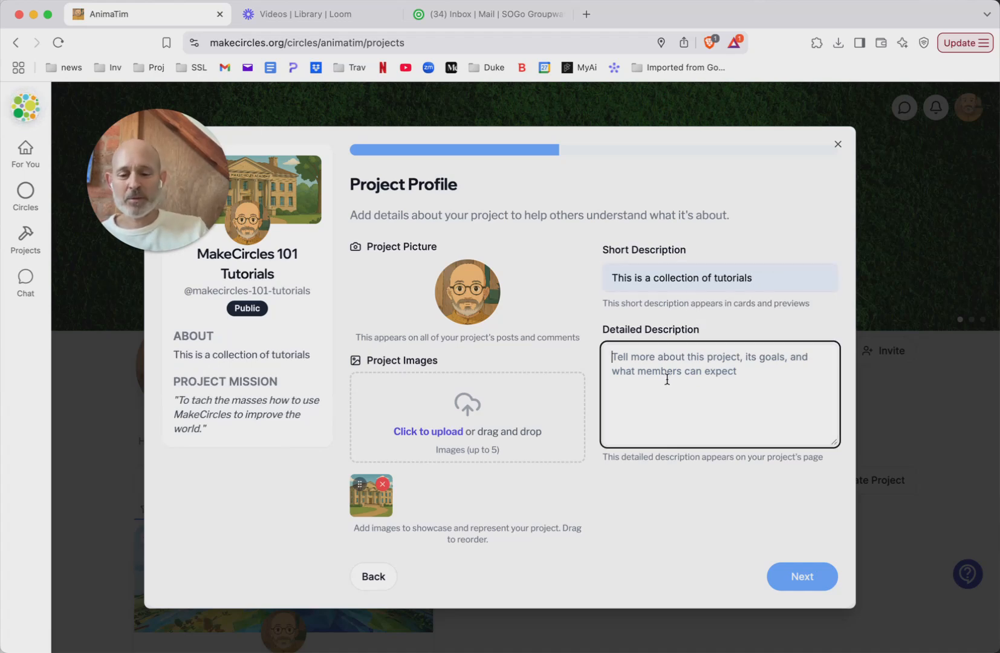
text(Wel)
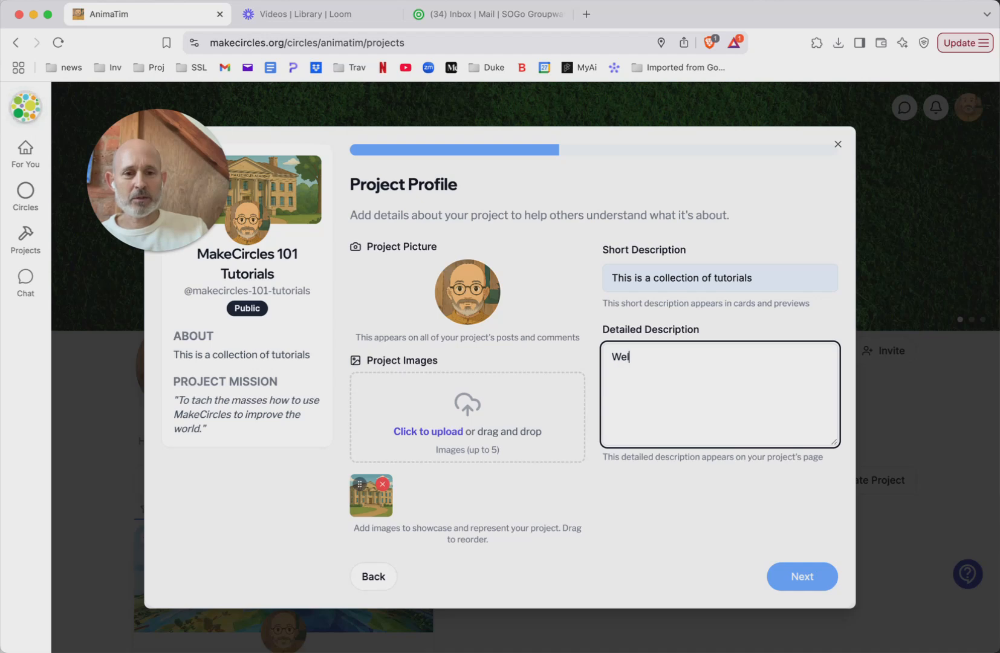
text(come to MakeCircles tutarial page)
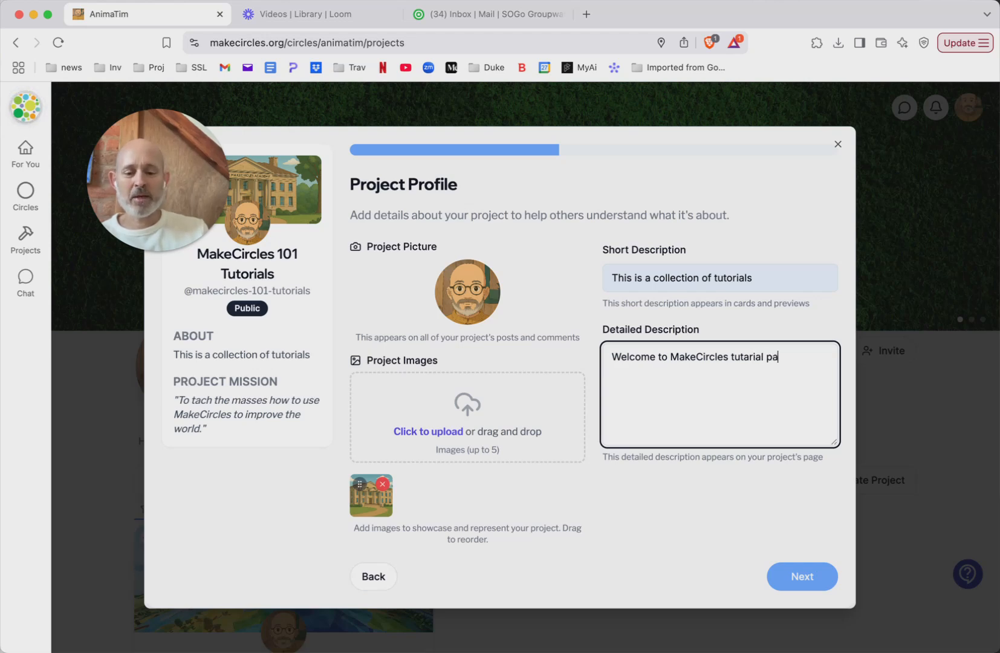
key(BackSpace)
key(BackSpace)
key(BackSpace)
key(BackSpace)
text(cur)
text(cle)
key(BackSpace)
key(BackSpace)
key(BackSpace)
key(BackSpace)
text(ircl)
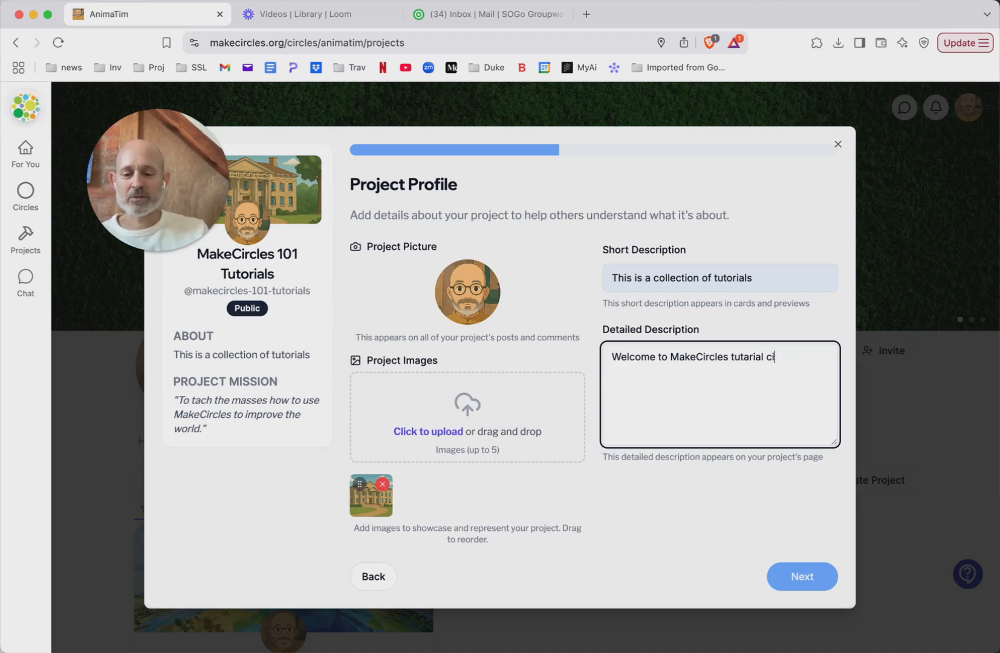
text(e)
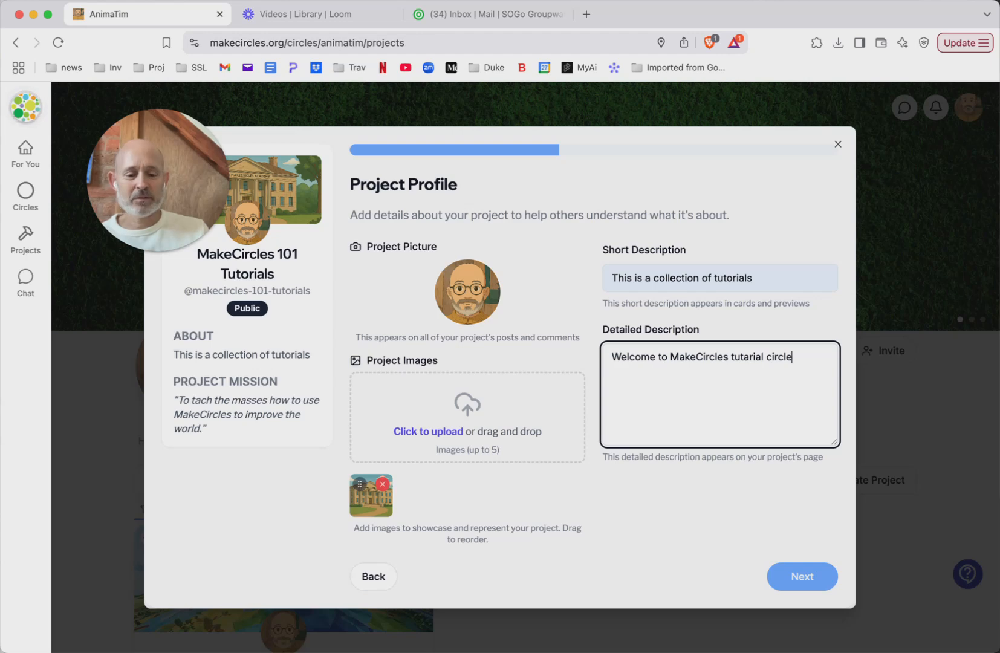
text(. WE )
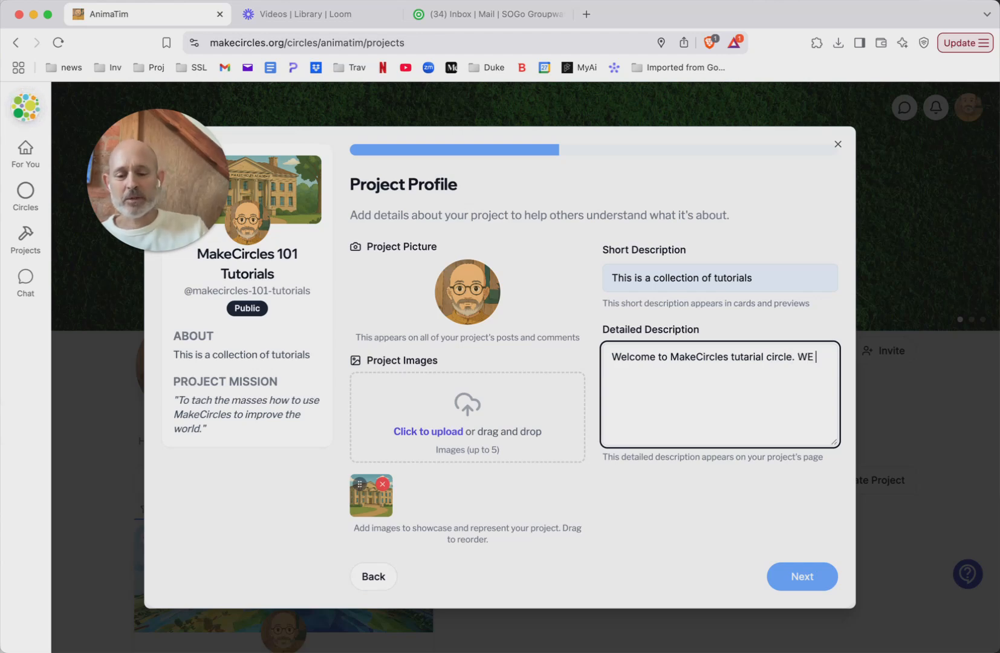
text(would lov)
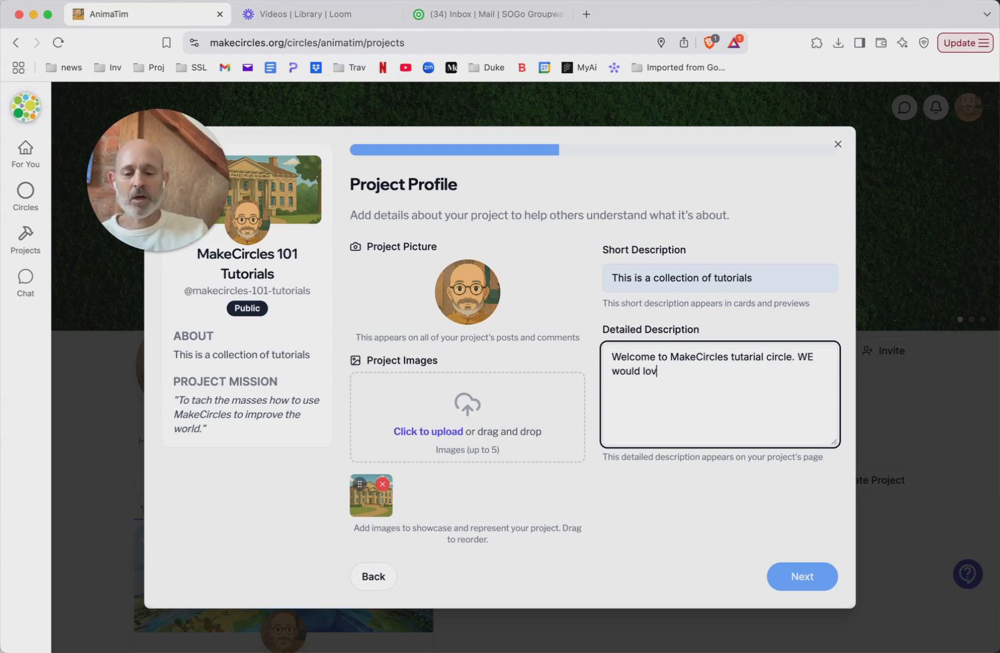
text(e your feedback!)
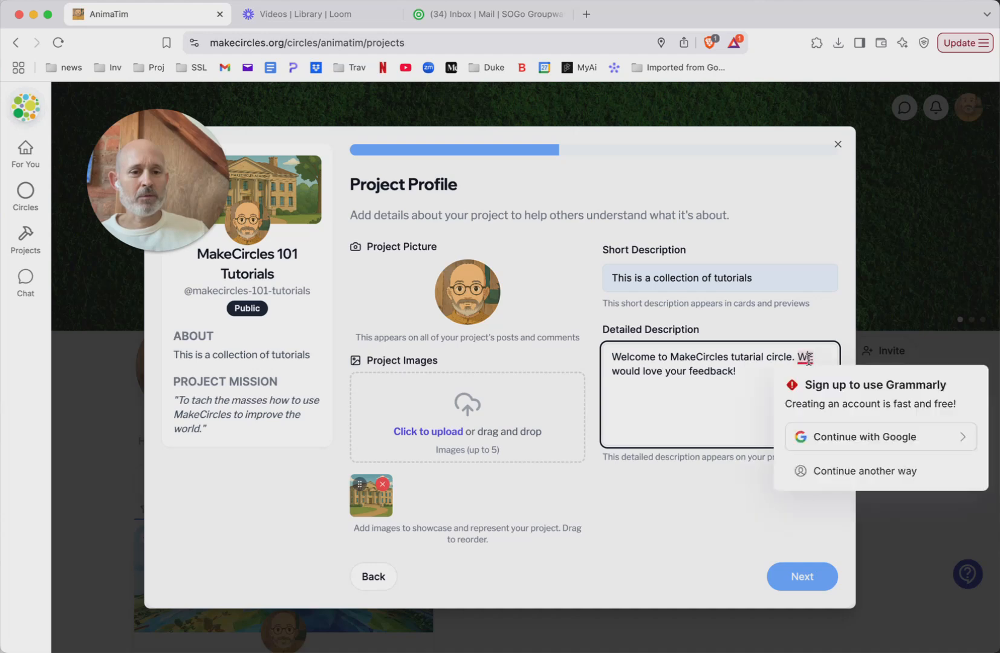
Add "We would love your feedback!" to the detailed description and continue to the project location
click(814, 357)
key(Delete)
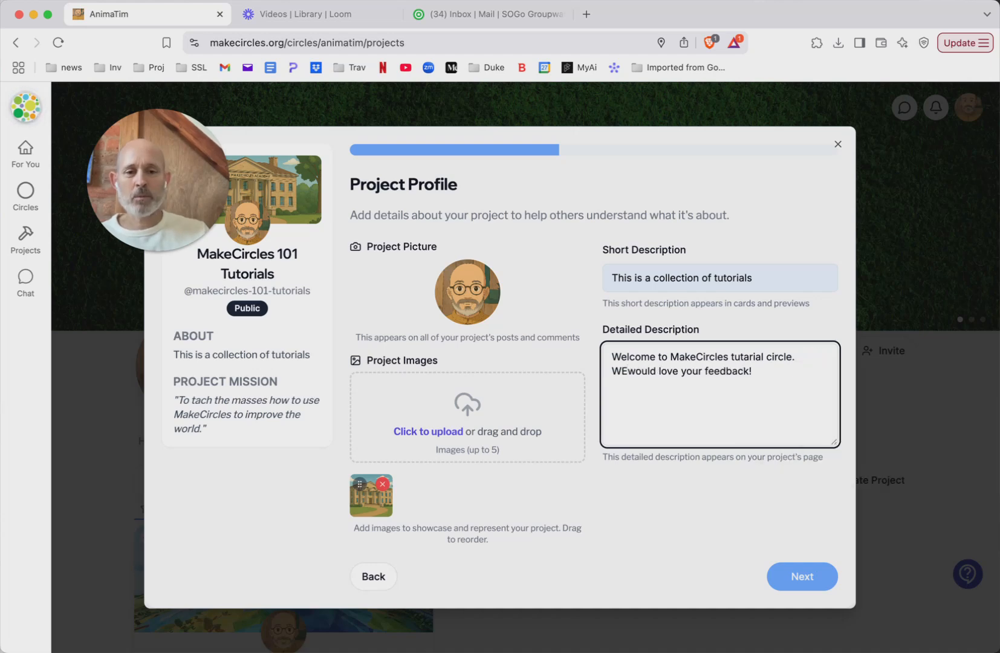
key(BackSpace)
text(e)
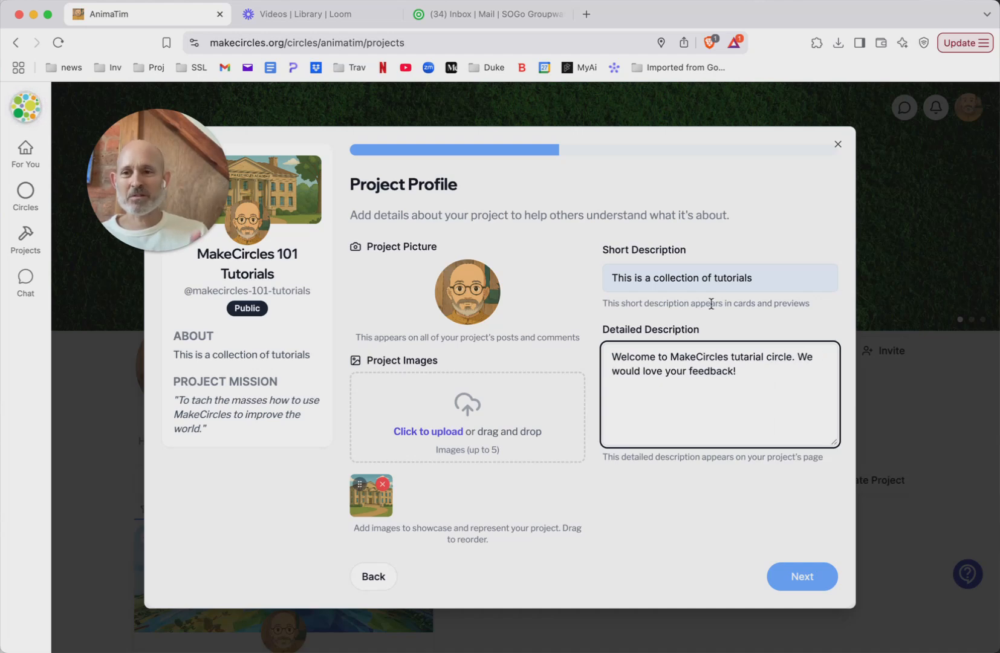
click(791, 587)
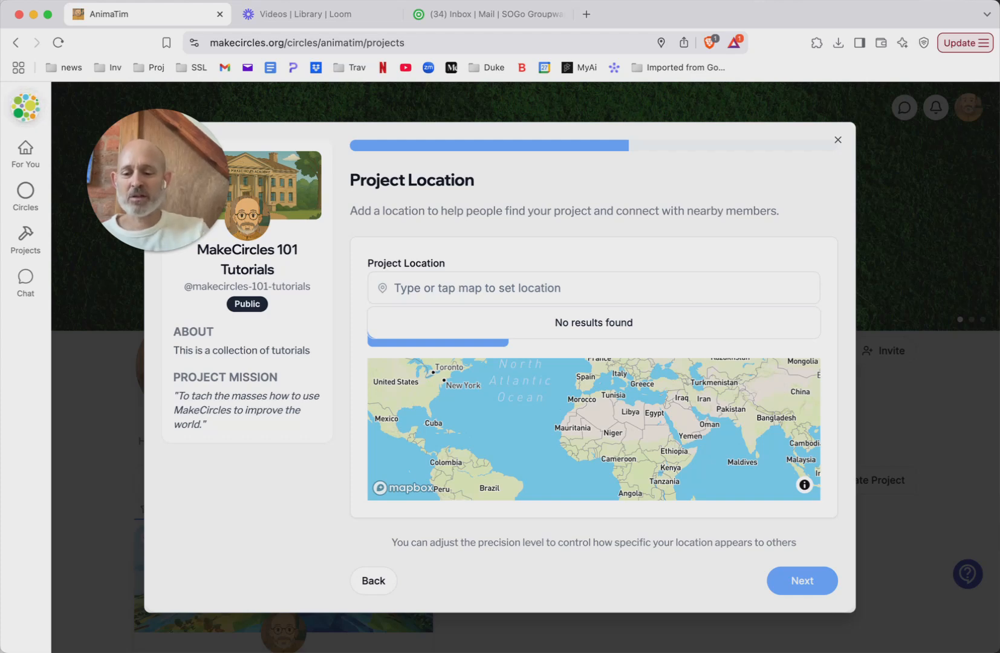
Set the project location to Alexandria, Alexandria, Egypt, inspect its pin on the map, and continue to the causes
text(Al)
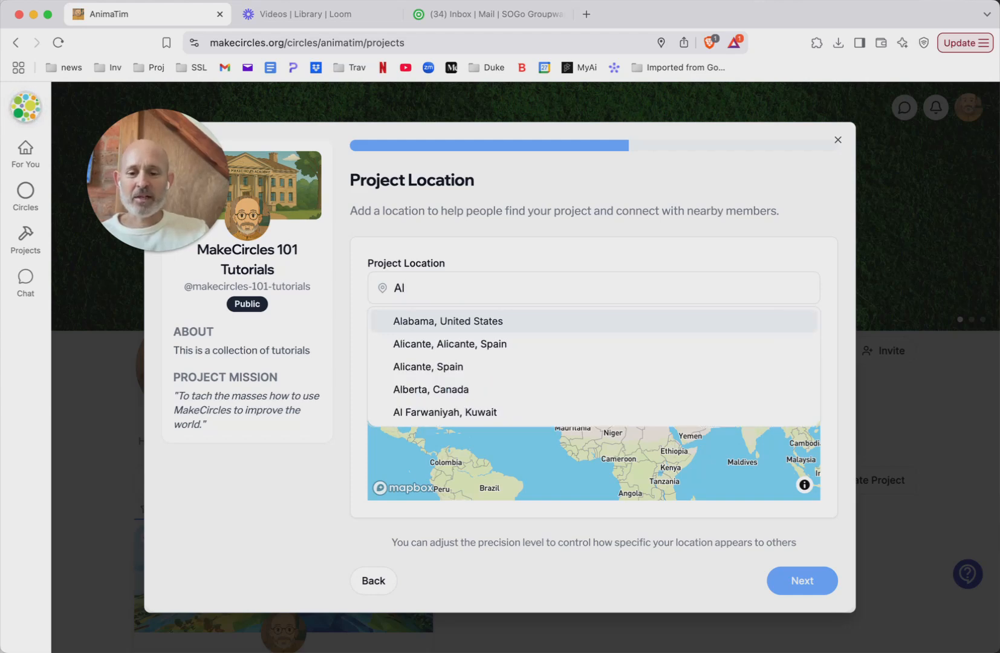
text(exand)
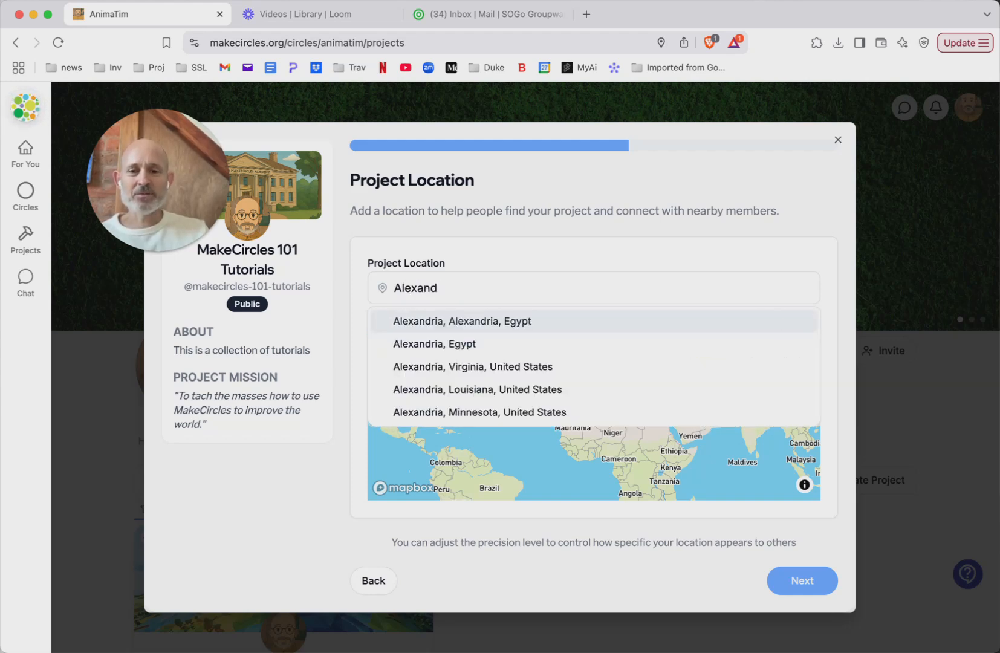
click(490, 321)
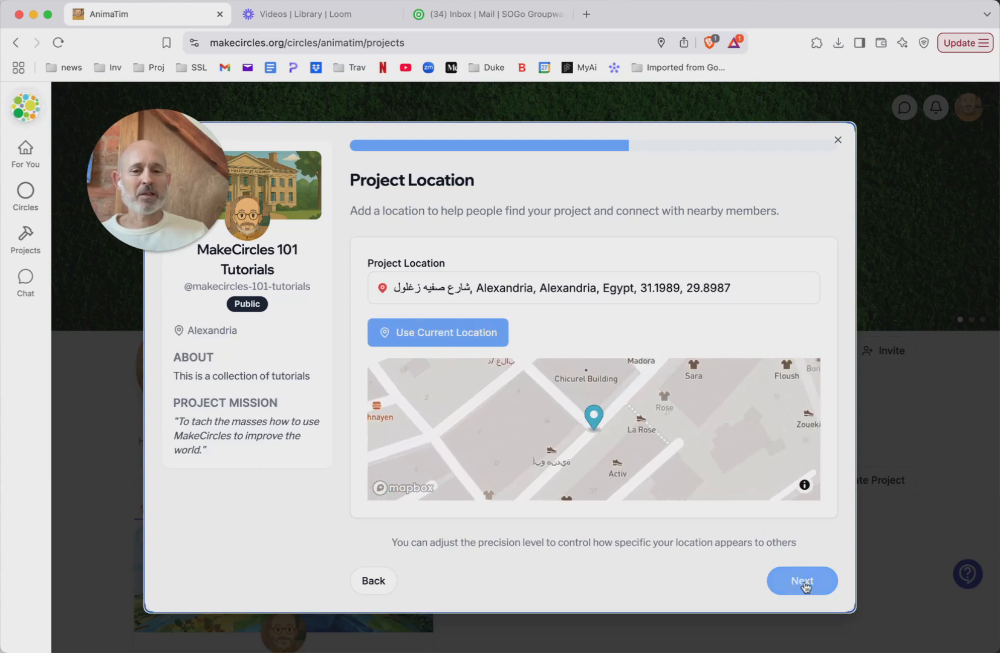
mouse_move(646, 428)
mouse_down()
mouse_move(645, 467)
mouse_move(640, 438)
mouse_up()
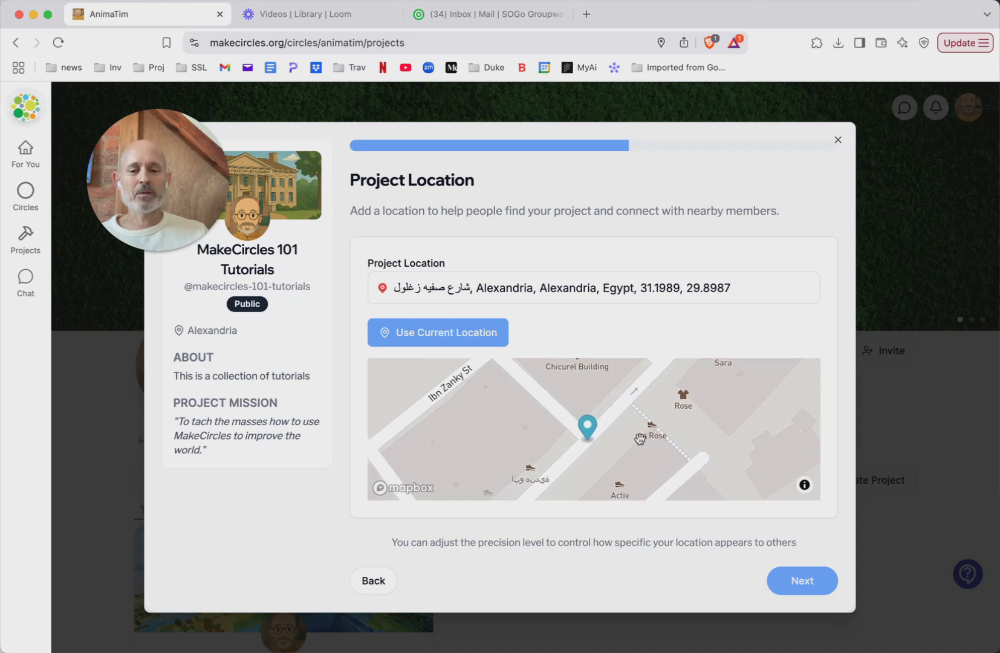
scroll(586, 429, down, 5)
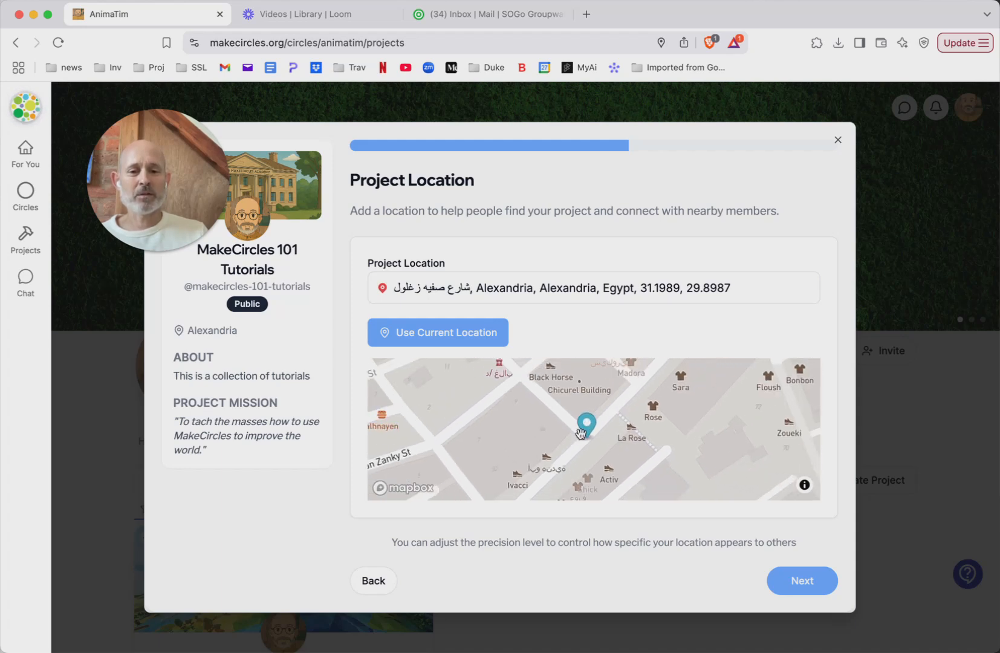
scroll(581, 431, down, 3)
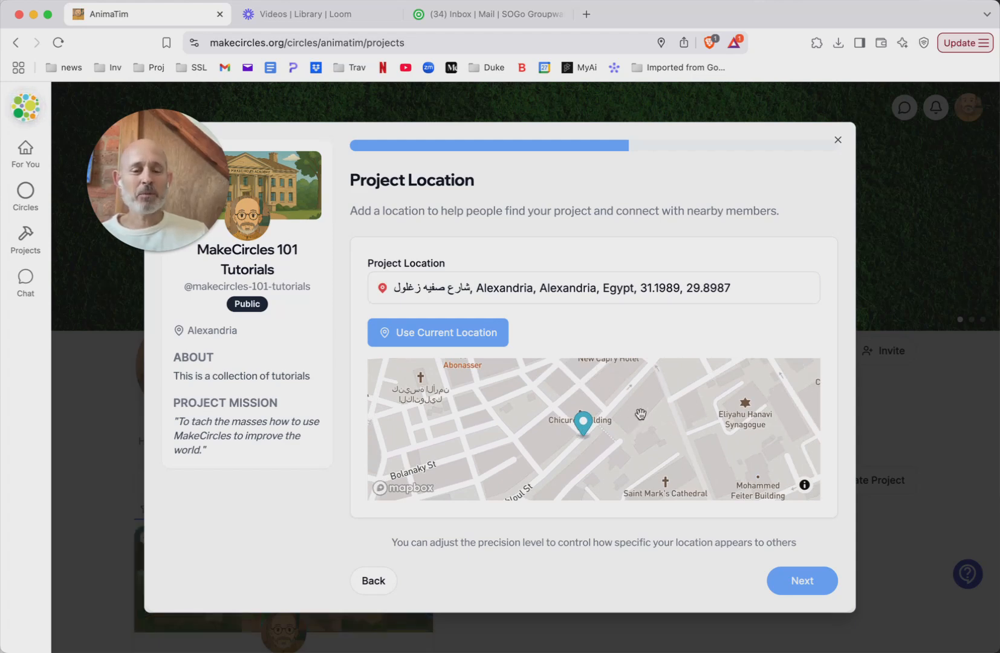
click(801, 585)
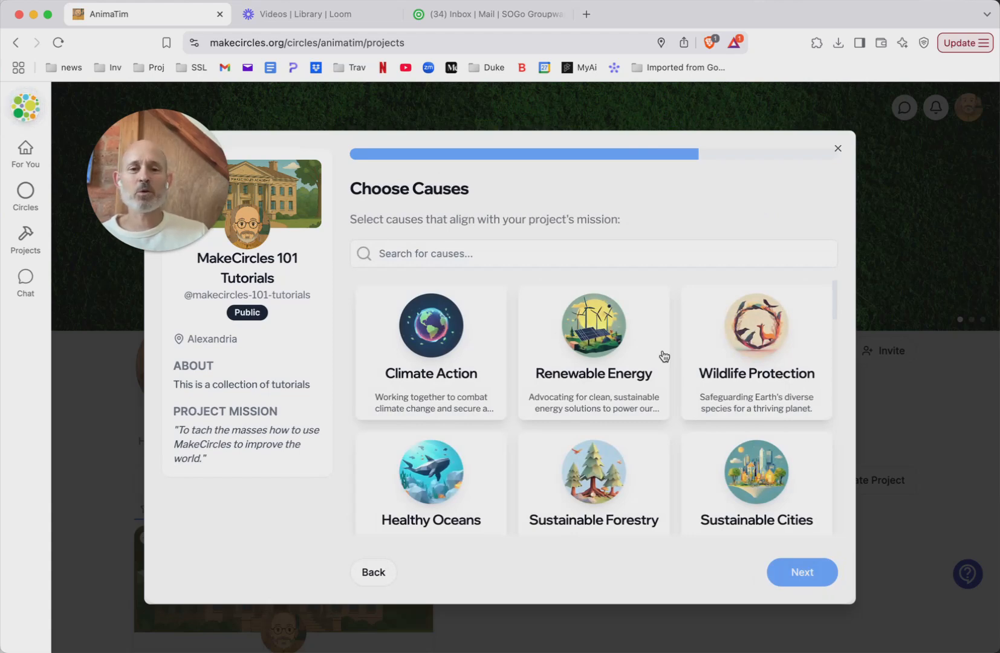
Choose Quality Education as the project's cause and continue to the needed skills
scroll(609, 417, down, 3)
scroll(608, 416, down, 5)
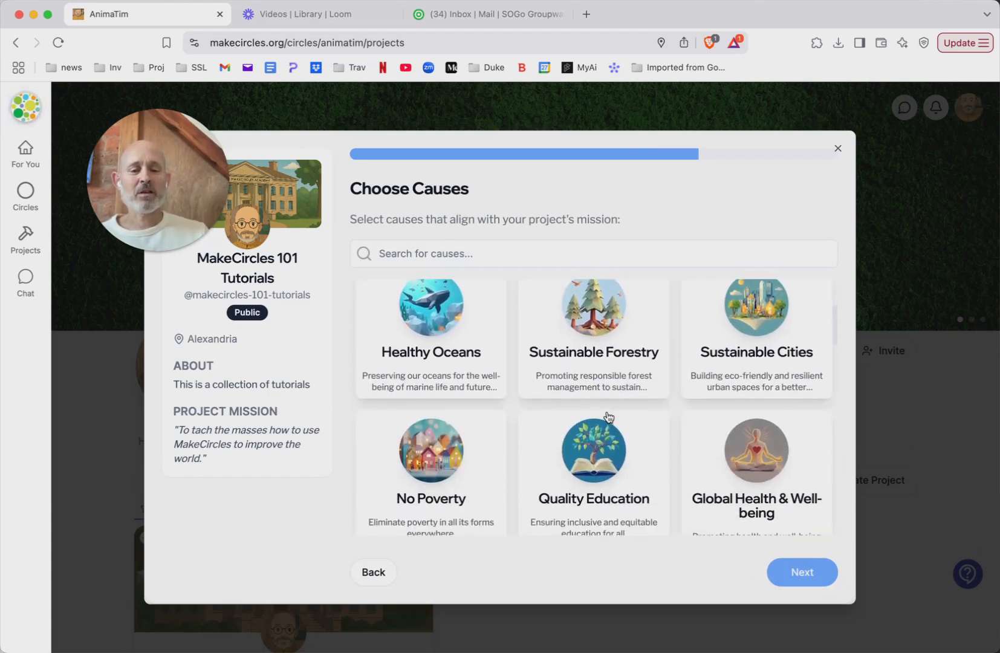
click(593, 421)
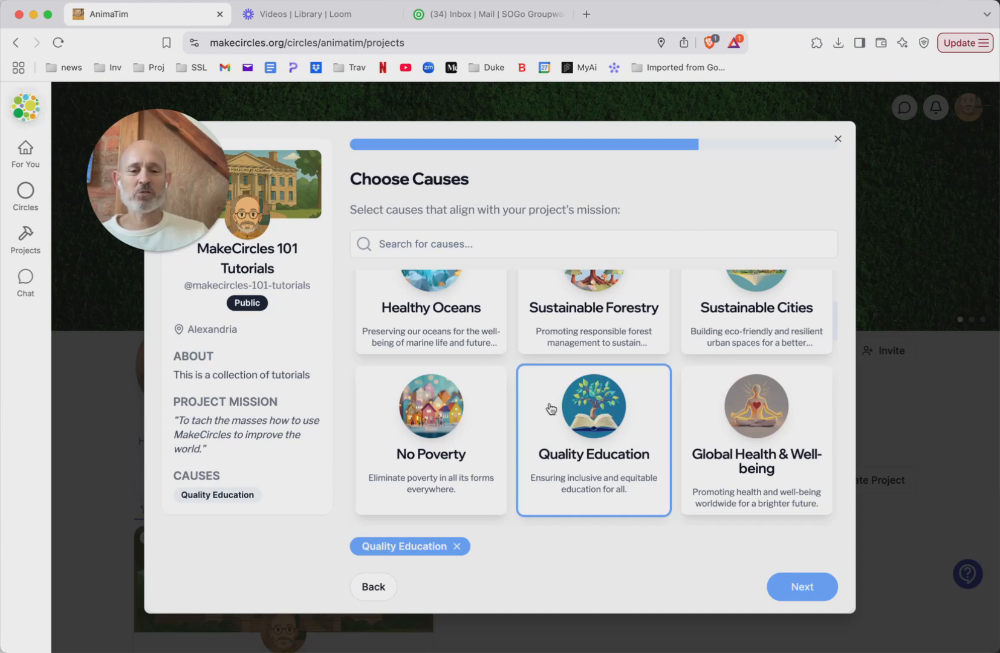
click(796, 588)
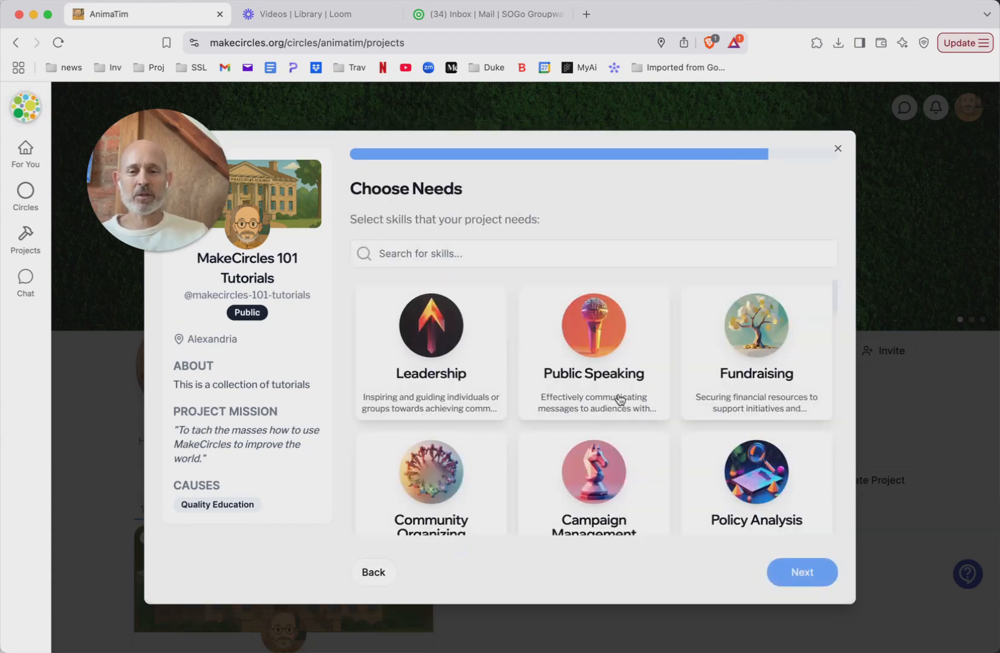
Select Social Media Management and Media Relations as skills the project needs
scroll(630, 401, down, 5)
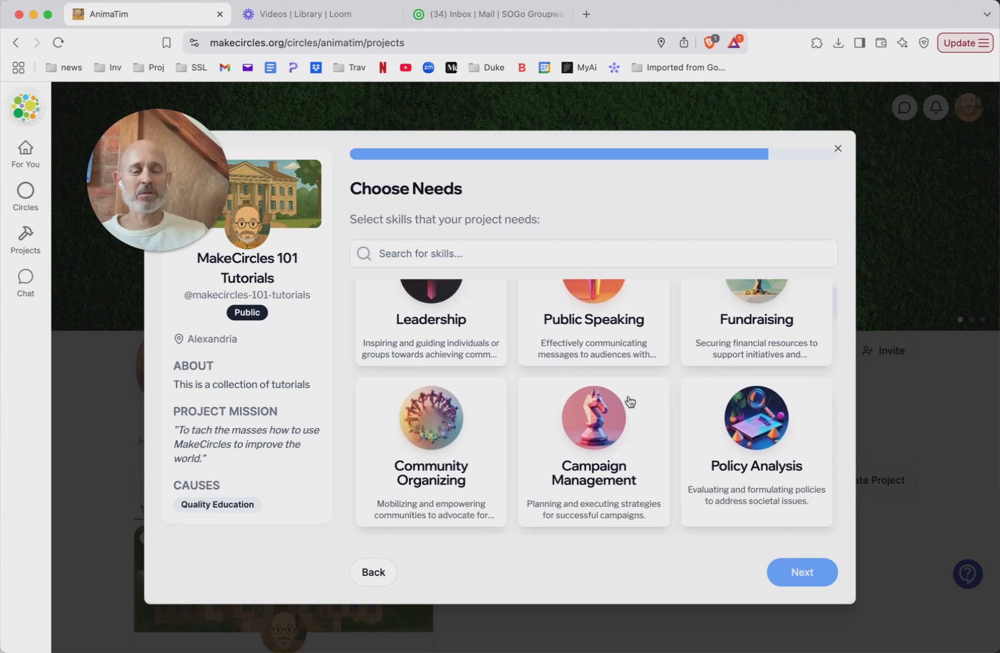
scroll(630, 401, down, 8)
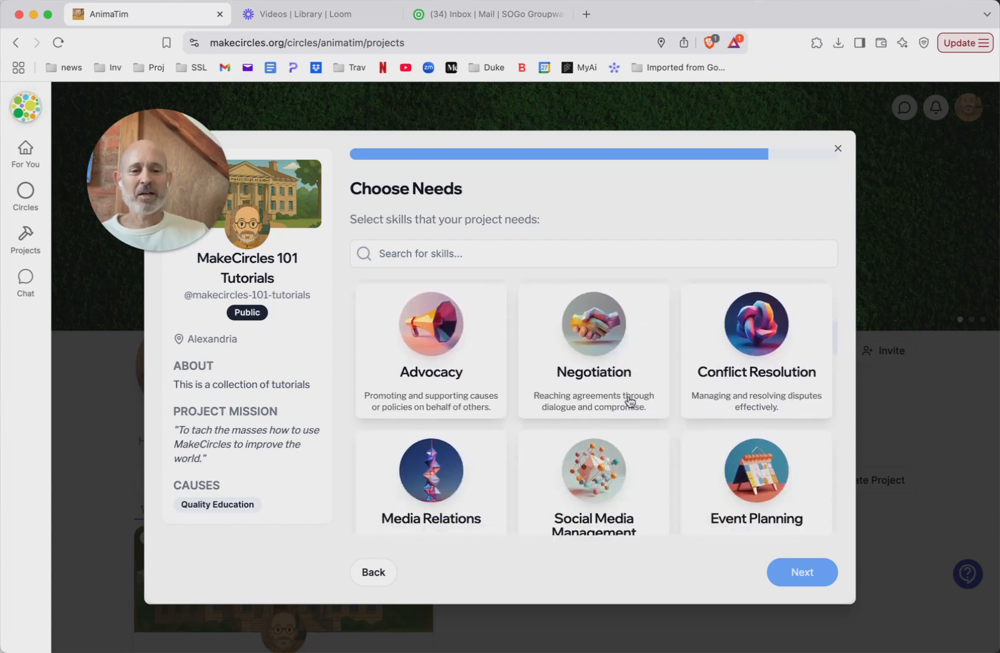
scroll(630, 401, up, 2)
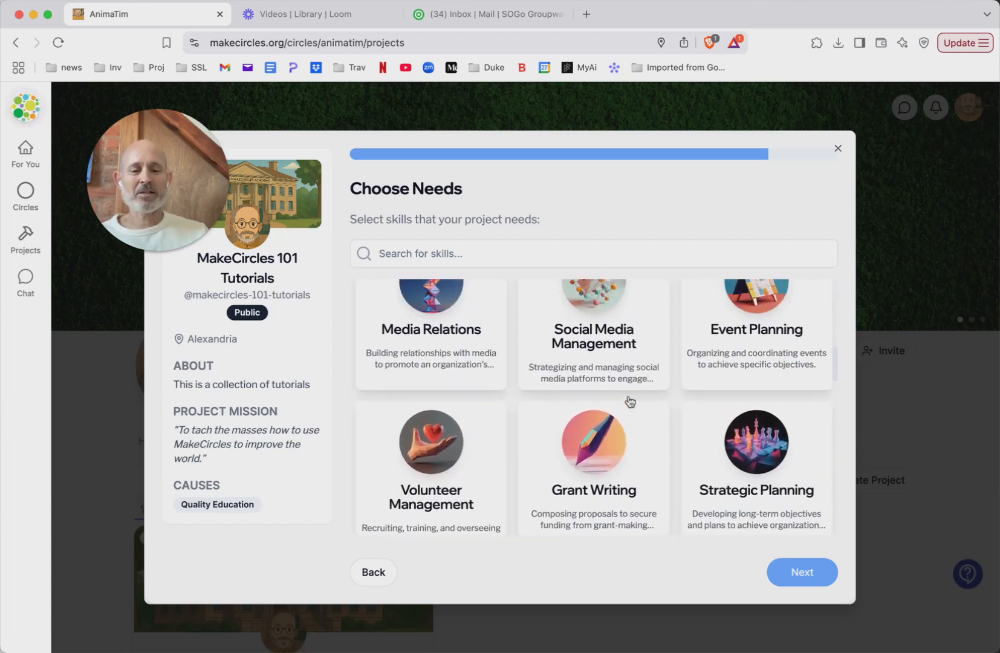
click(616, 386)
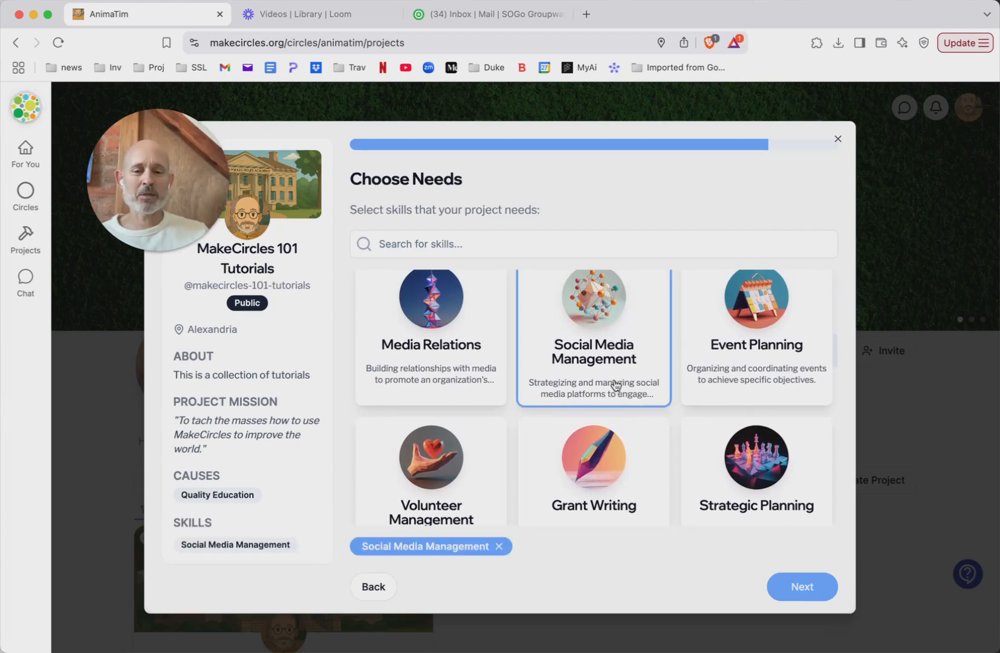
scroll(616, 386, down, 1)
scroll(616, 385, up, 2)
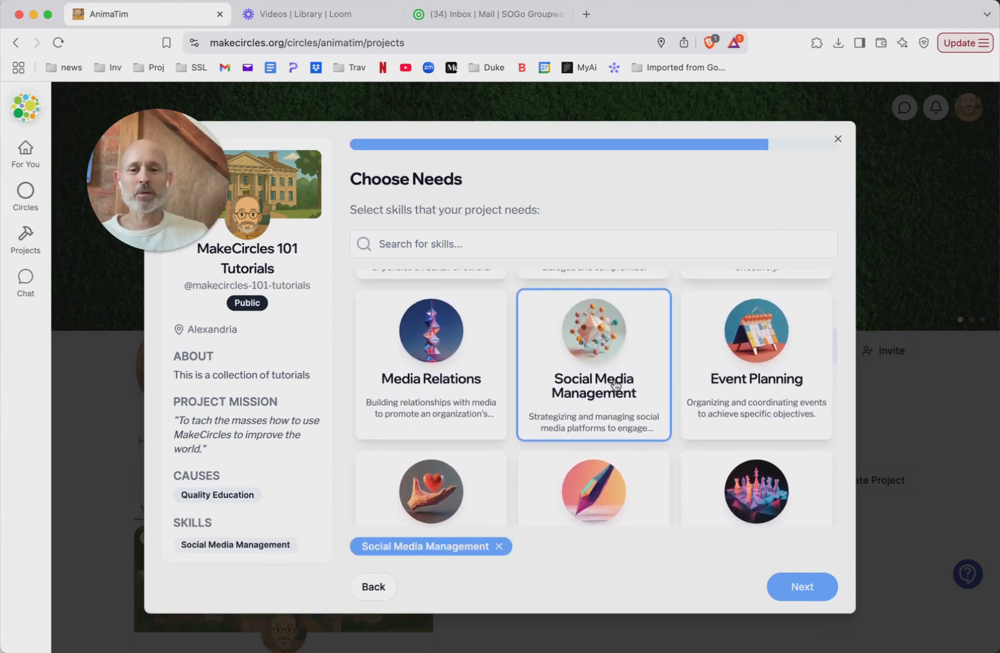
click(433, 362)
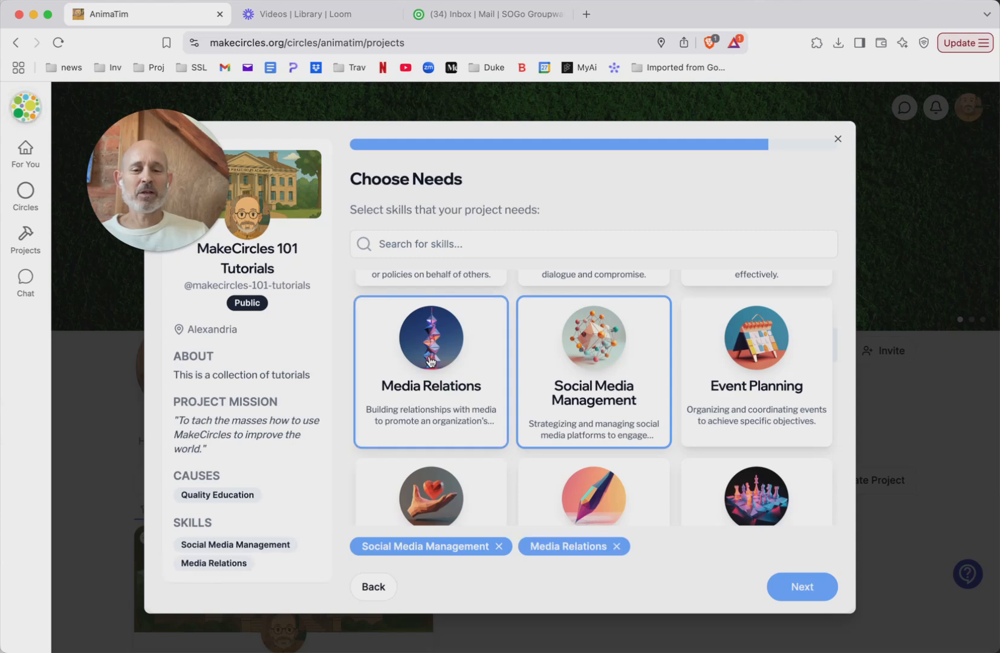
Add Cross-Cultural Communication and Education & Training to the project's needed skills
scroll(564, 430, down, 4)
scroll(564, 431, down, 12)
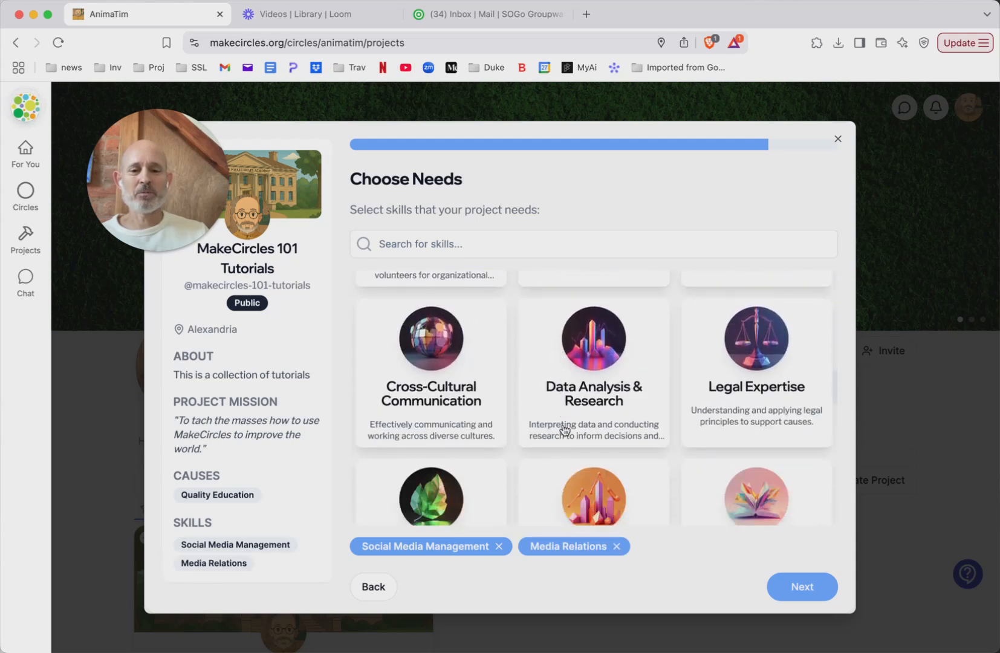
scroll(564, 431, up, 3)
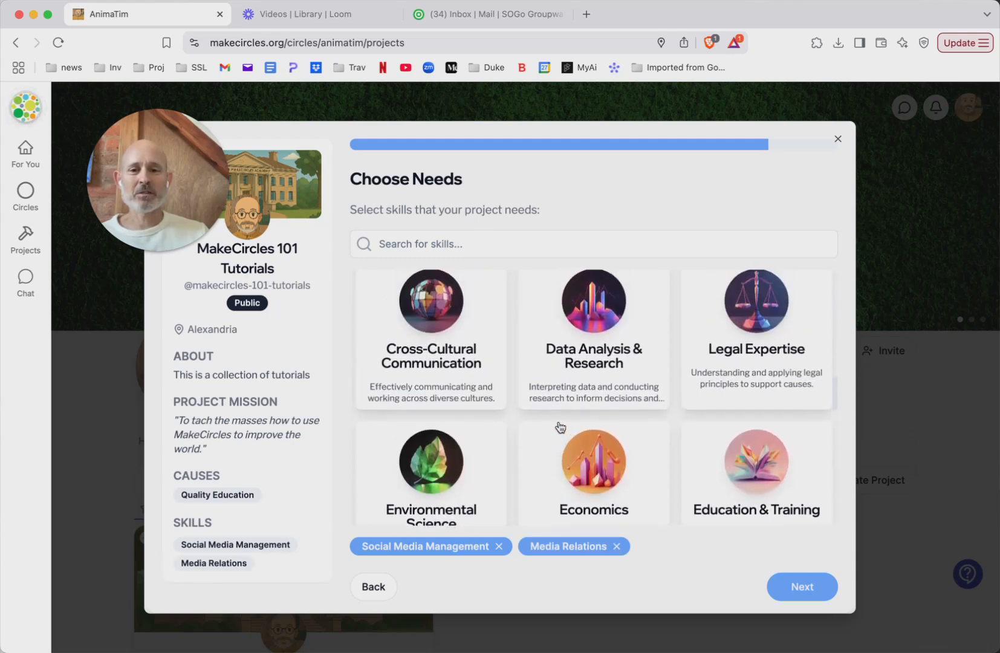
scroll(557, 433, down, 1)
scroll(556, 433, up, 1)
click(463, 343)
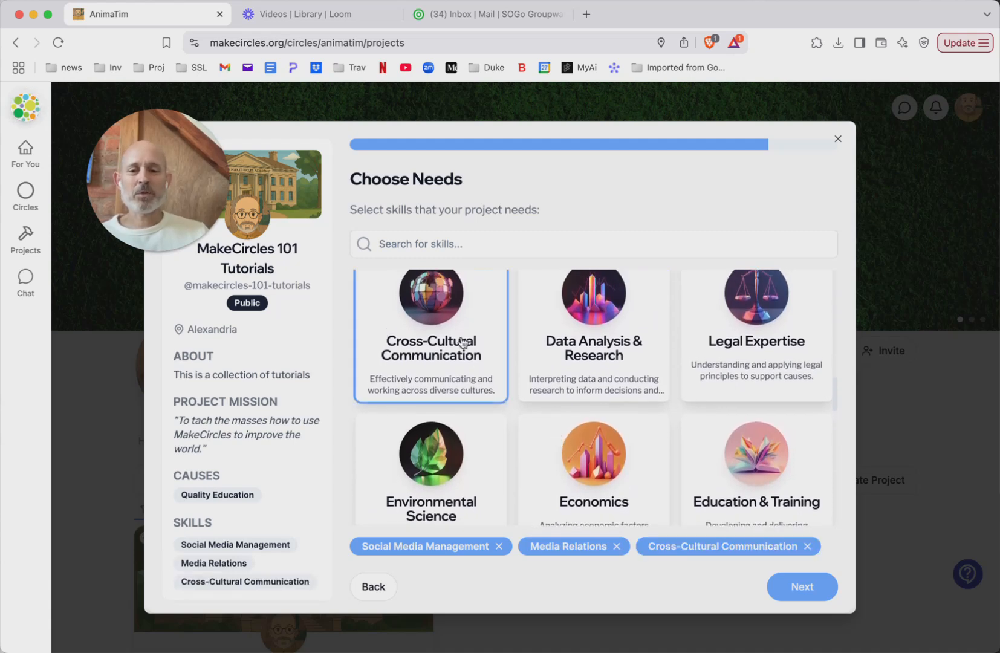
scroll(592, 401, down, 3)
scroll(592, 401, down, 3)
scroll(592, 401, up, 1)
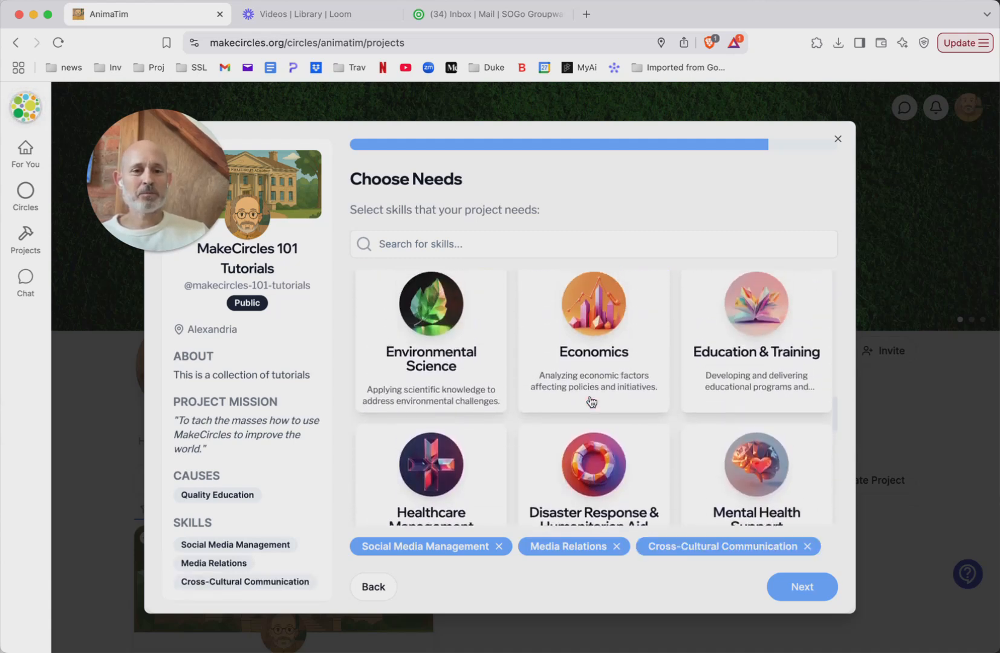
click(750, 345)
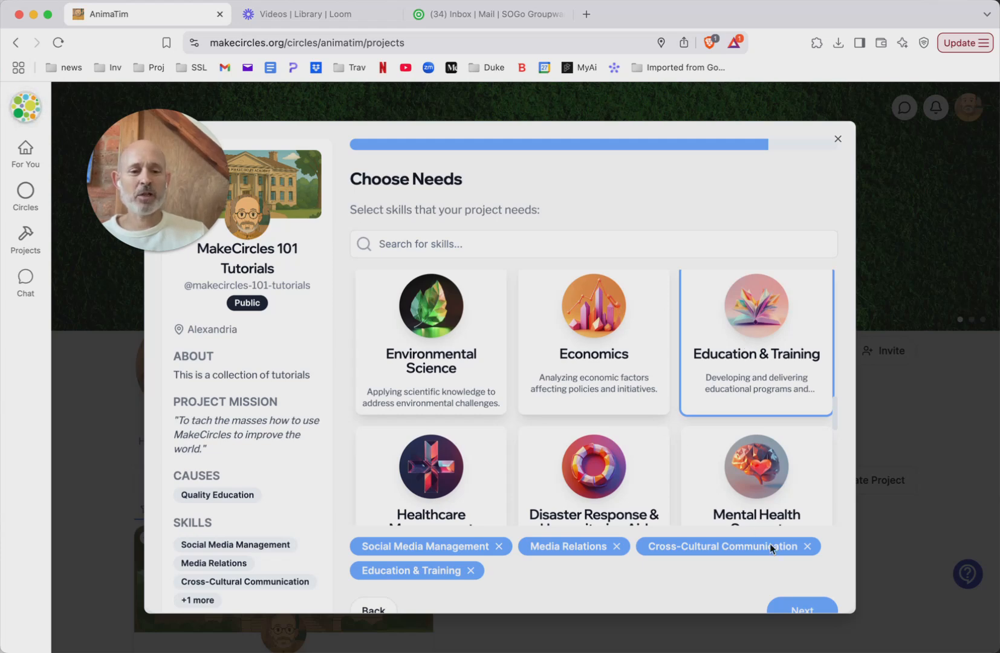
Finish the skill selection, continue to the project review, and open the new project's page
scroll(797, 589, down, 1)
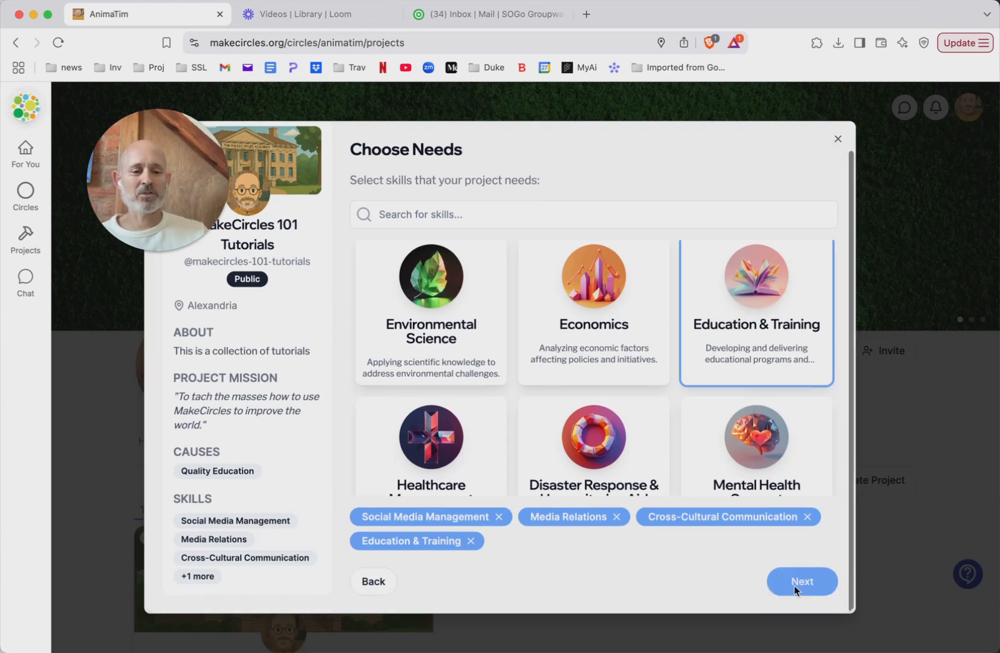
click(805, 585)
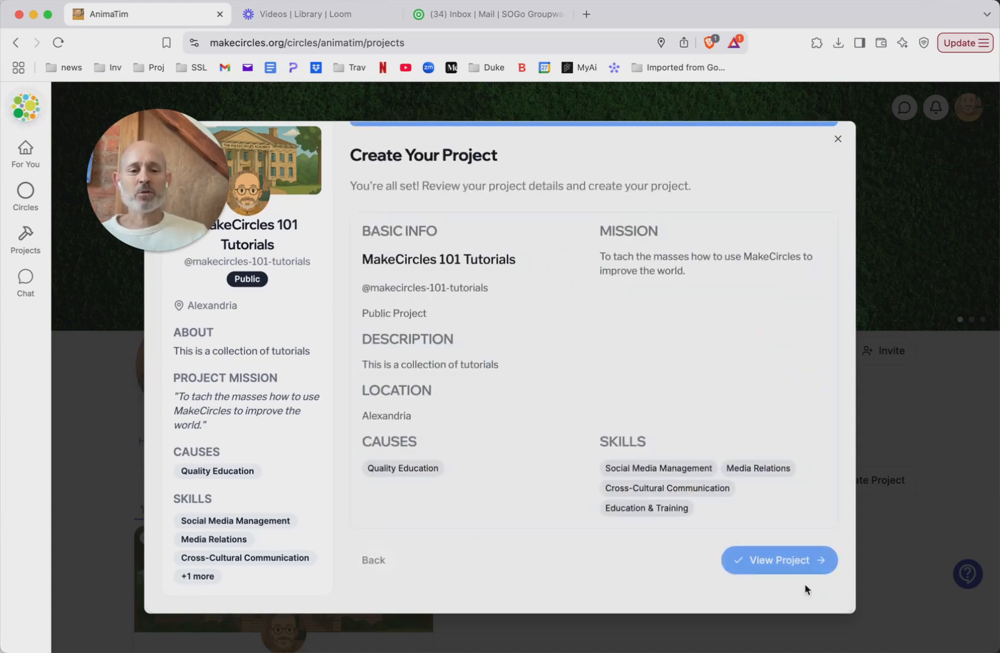
scroll(493, 288, up, 2)
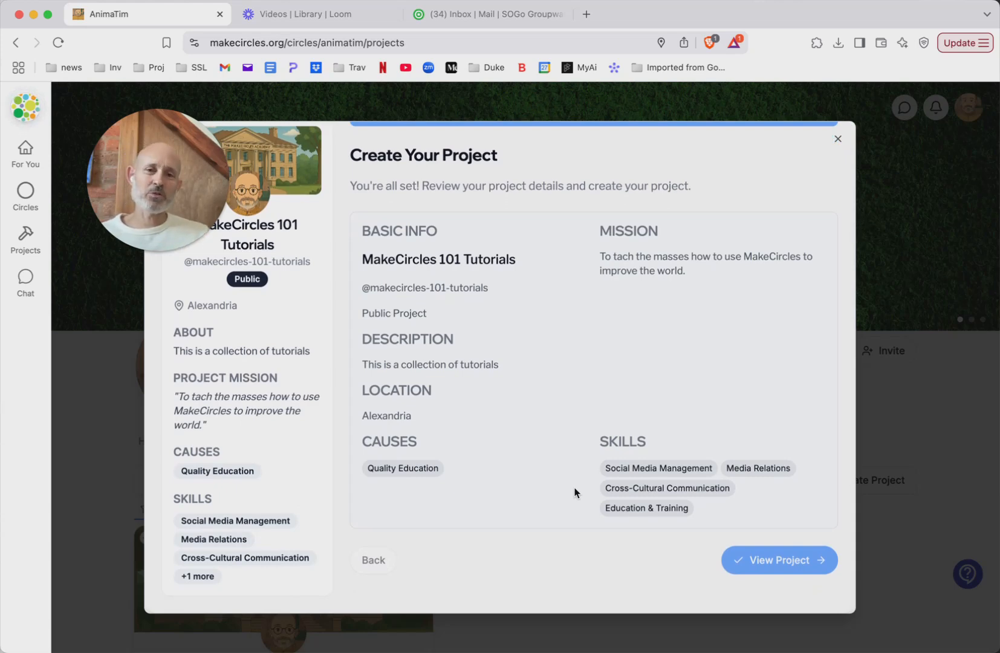
click(767, 562)
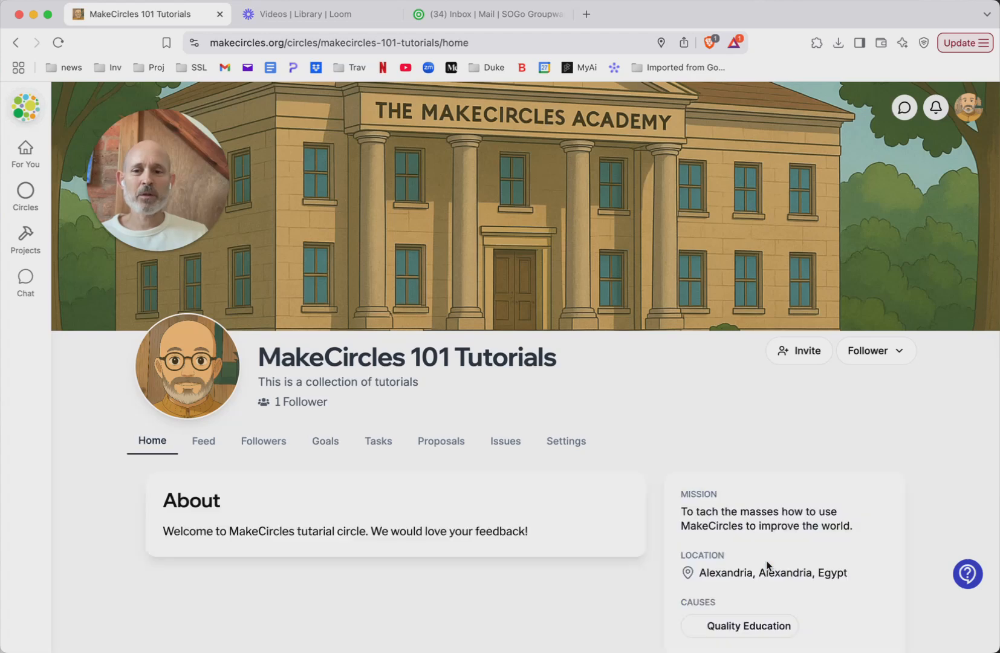